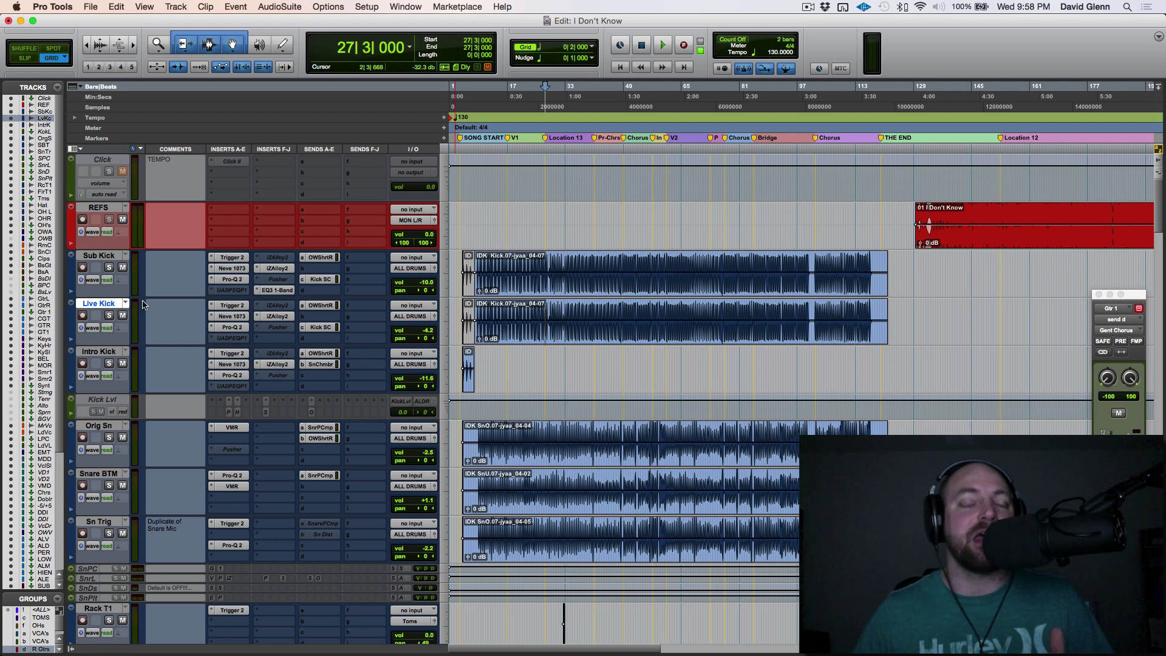
# Play the soloed REFS reference track from bar 153
pyautogui.click(1000, 267)
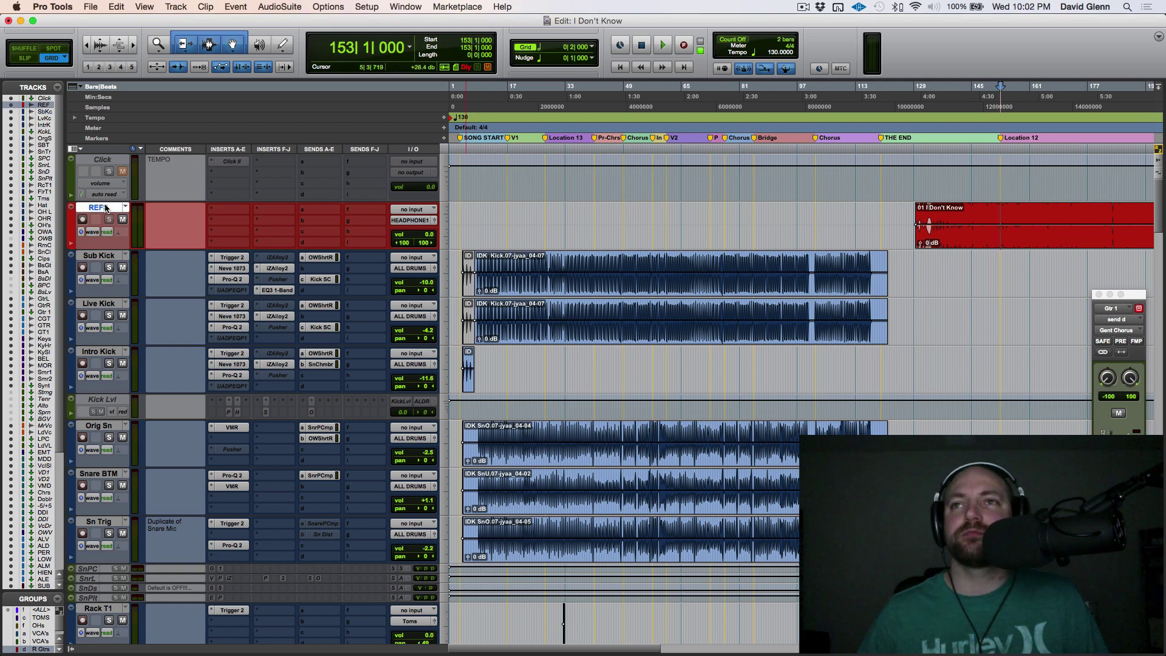
pyautogui.press('space')
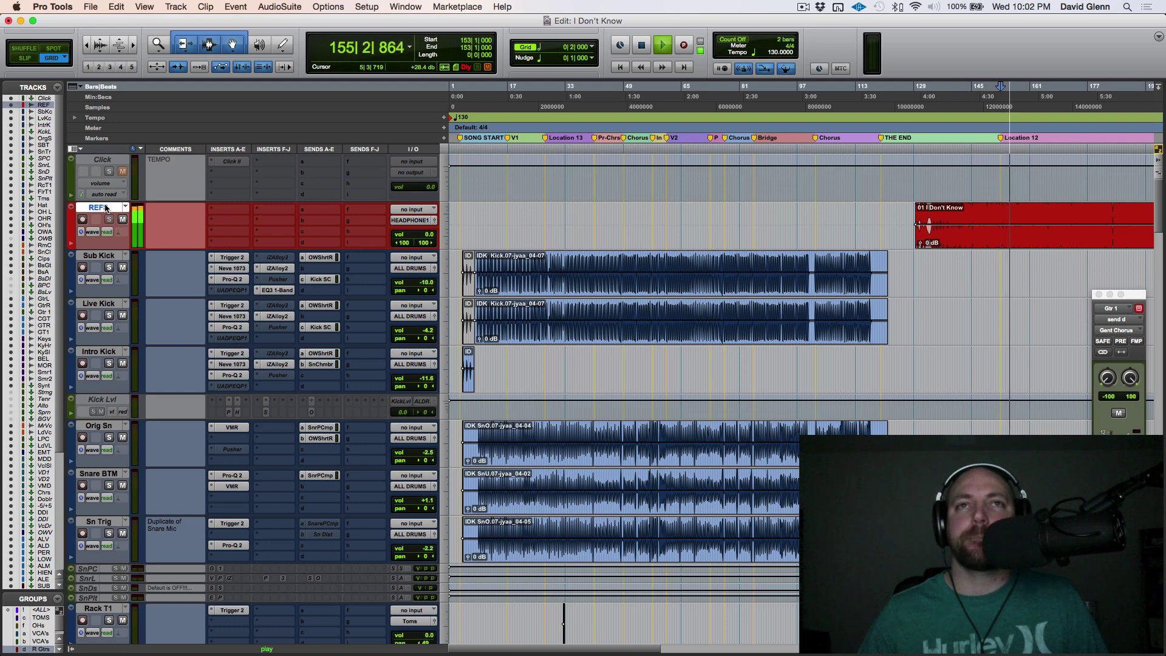
pyautogui.write('S')
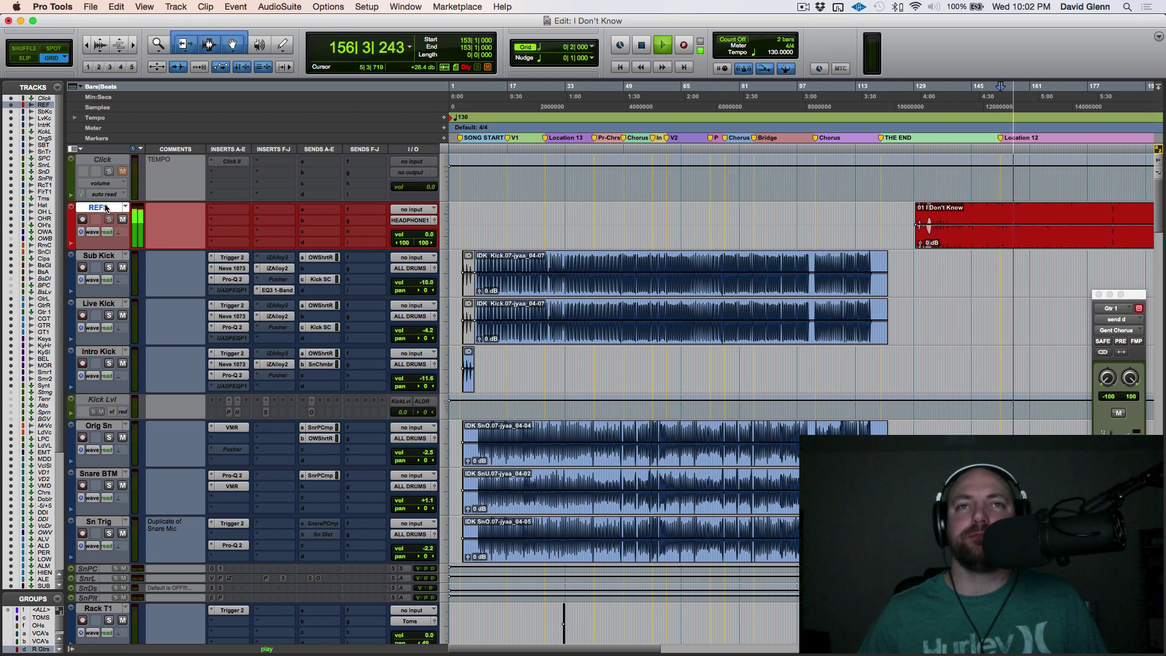
# Play the session's own mix from bar 27 for comparison with the reference
pyautogui.click(543, 225)
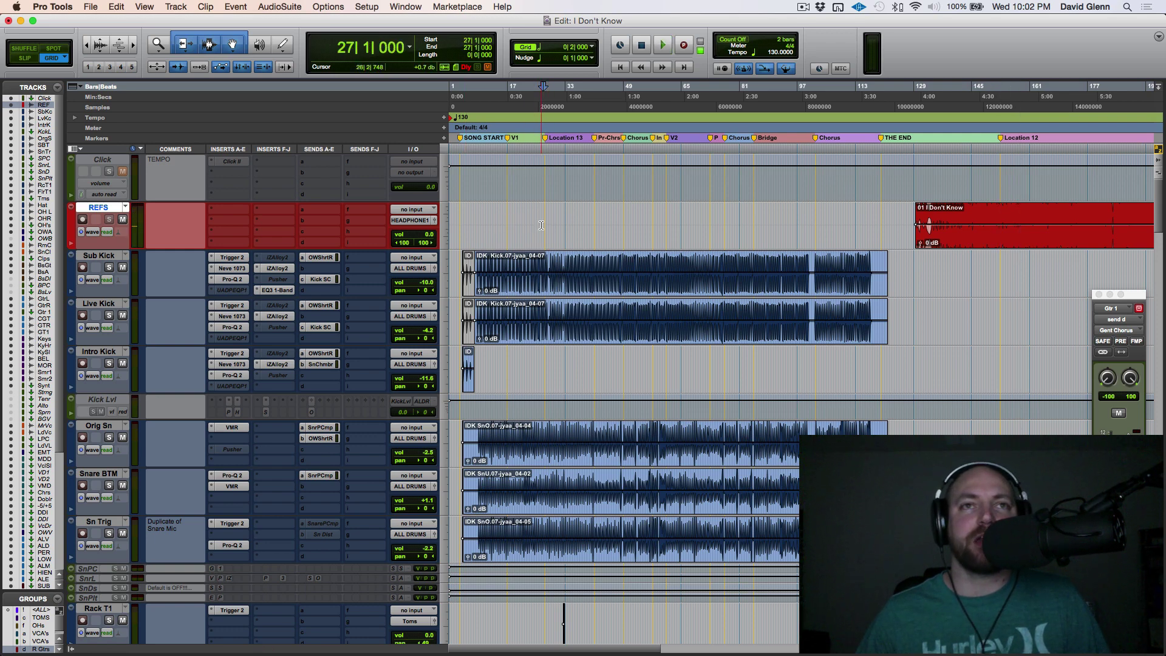
pyautogui.press('space')
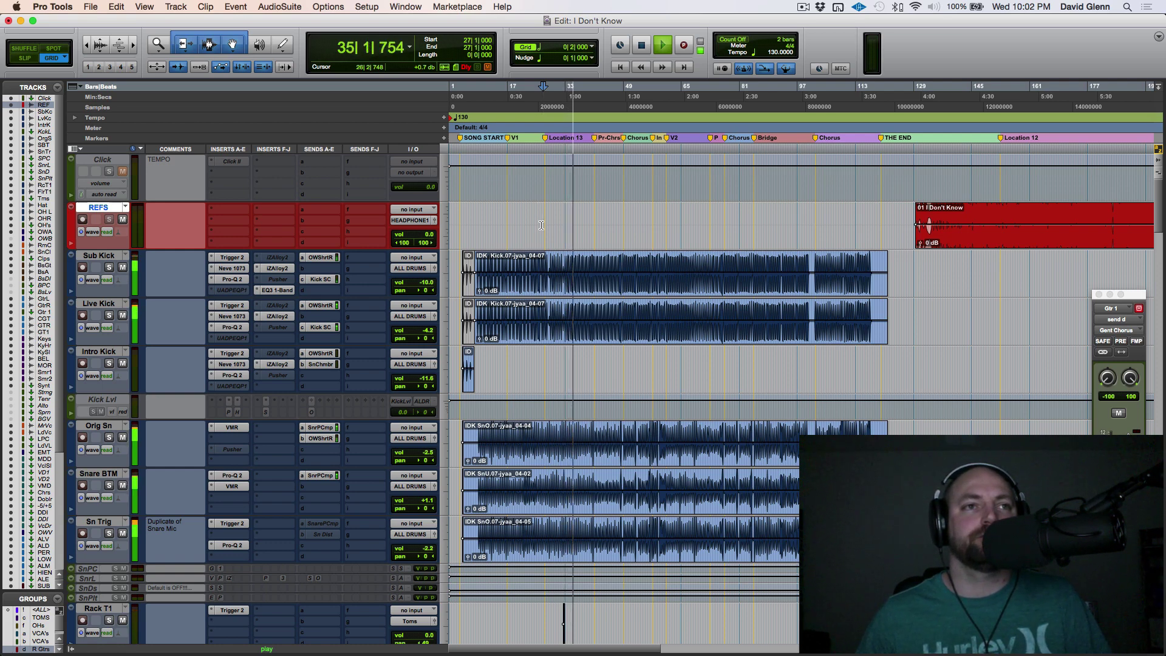
pyautogui.press('space')
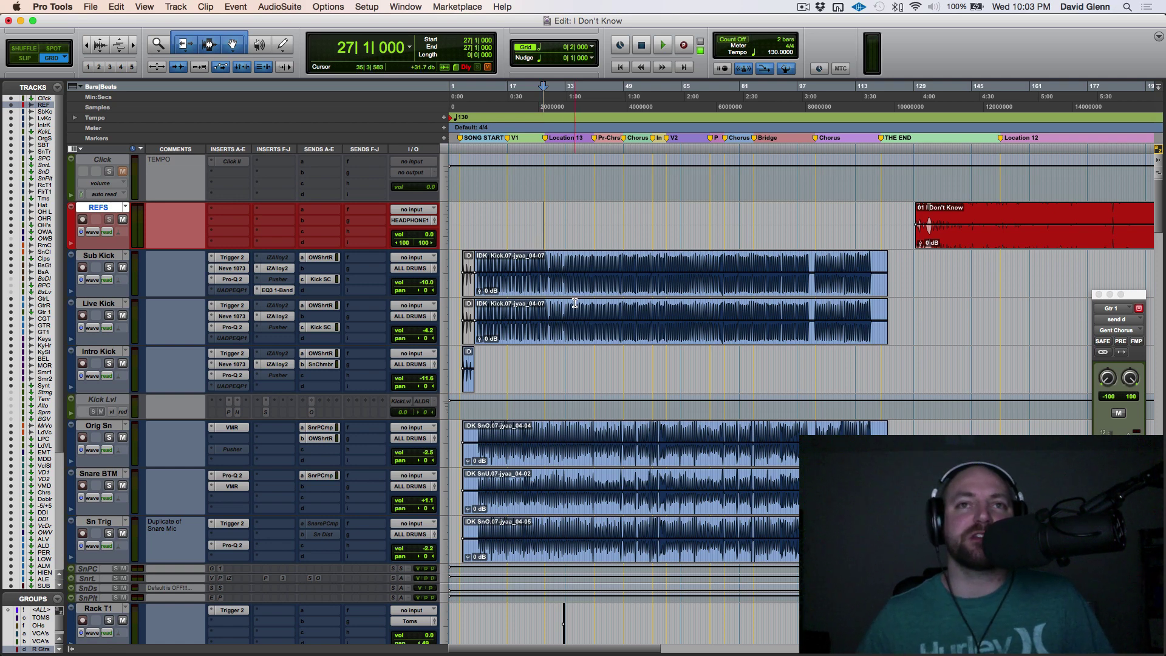
# Solo the Live Kick track with its inserts bypassed, and add the Sub Kick track to the solo and track selection
pyautogui.press('t')
pyautogui.press('t')
pyautogui.hscroll(5, 575, 303)
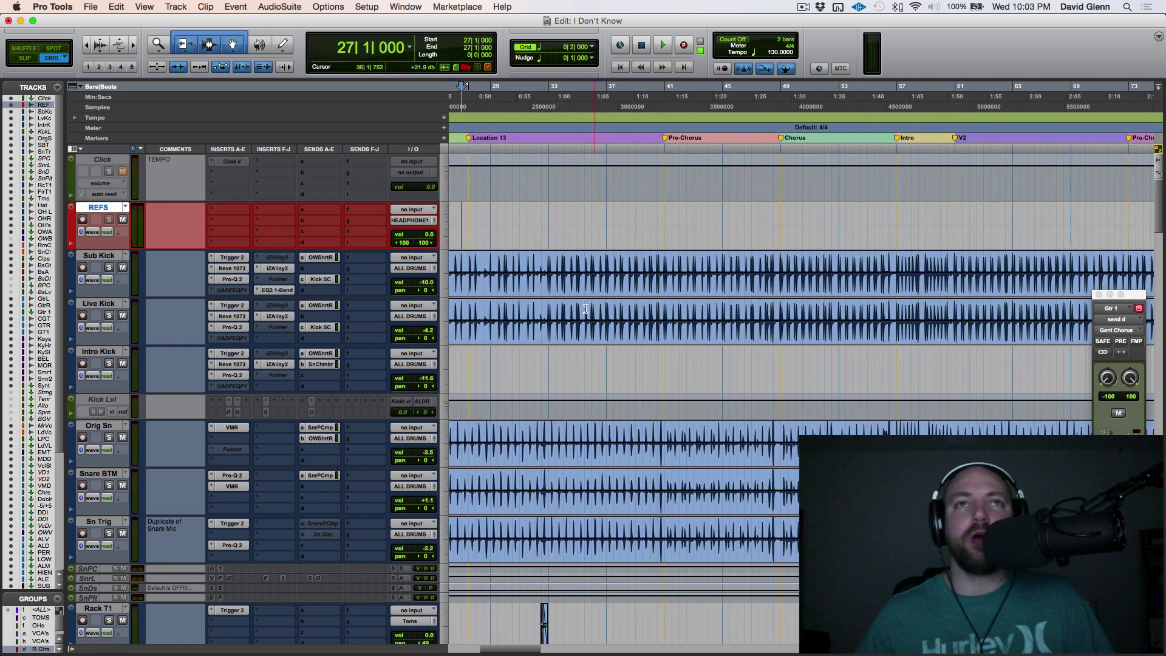
pyautogui.click(104, 304)
pyautogui.hotkey('shift', 's')
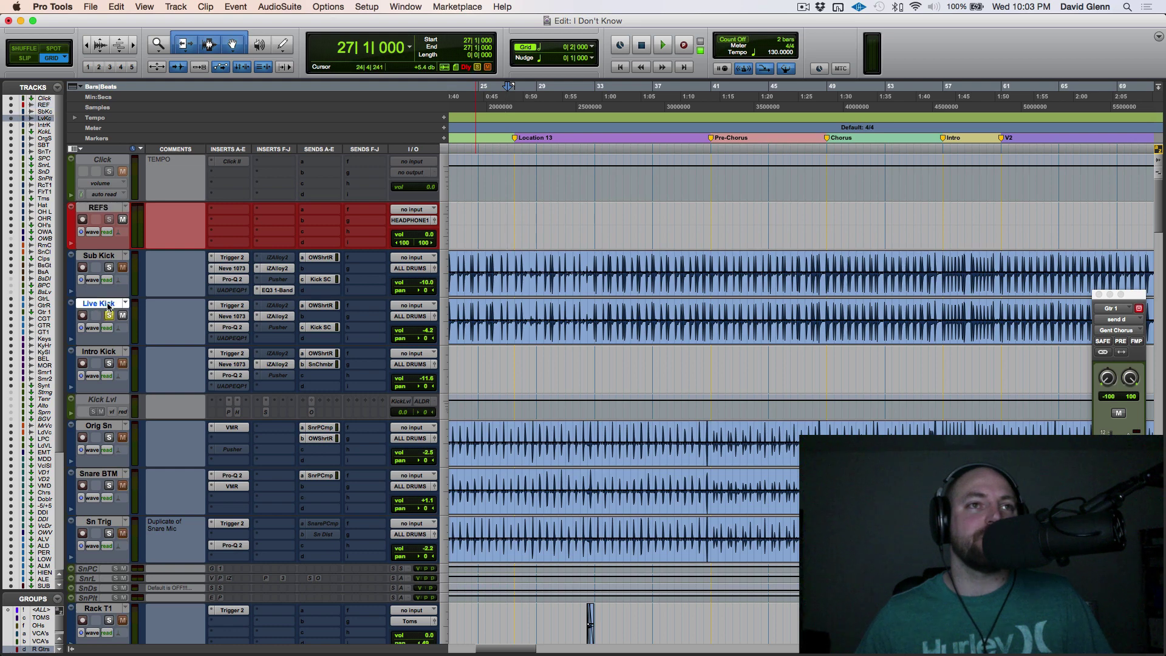
pyautogui.keyDown('shift'); pyautogui.keyDown('super'); pyautogui.click(226, 306); pyautogui.keyUp('super'); pyautogui.keyUp('shift')
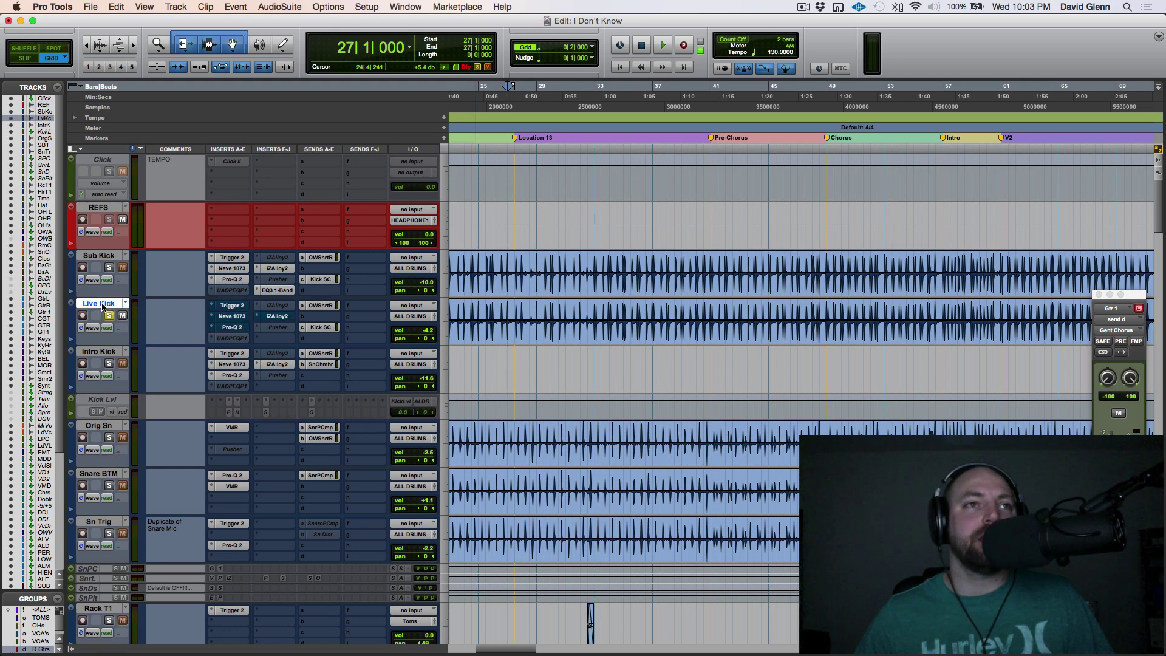
pyautogui.click(104, 256)
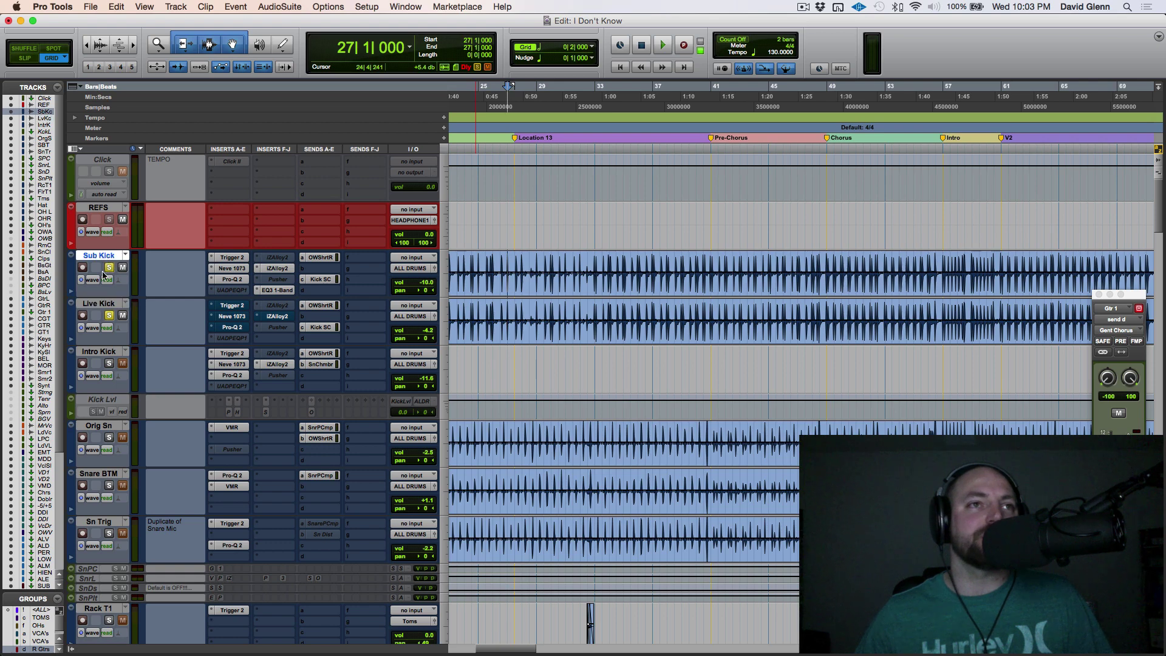
pyautogui.keyDown('shift'); pyautogui.click(105, 305); pyautogui.keyUp('shift')
# Bypass all inserts and mute all sends on both the Sub Kick and Live Kick tracks, and audition them dry from bar 27
pyautogui.keyDown('shift'); pyautogui.keyDown('super'); pyautogui.click(225, 305); pyautogui.keyUp('super'); pyautogui.keyUp('shift')
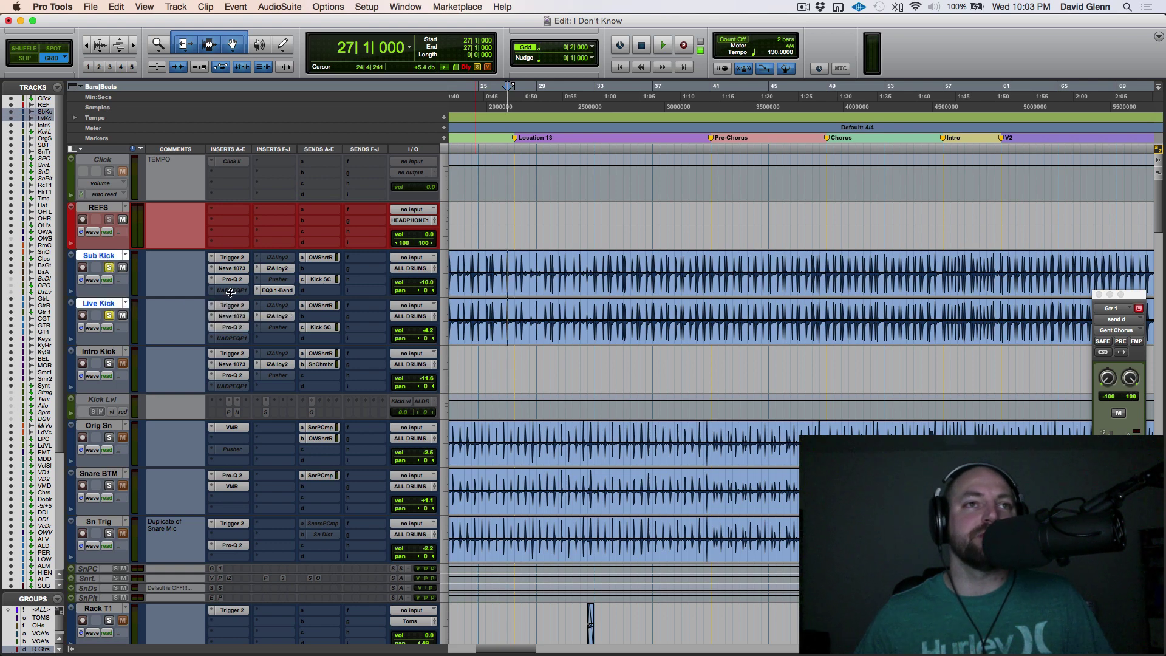
pyautogui.keyDown('shift'); pyautogui.keyDown('super'); pyautogui.click(228, 271); pyautogui.keyUp('super'); pyautogui.keyUp('shift')
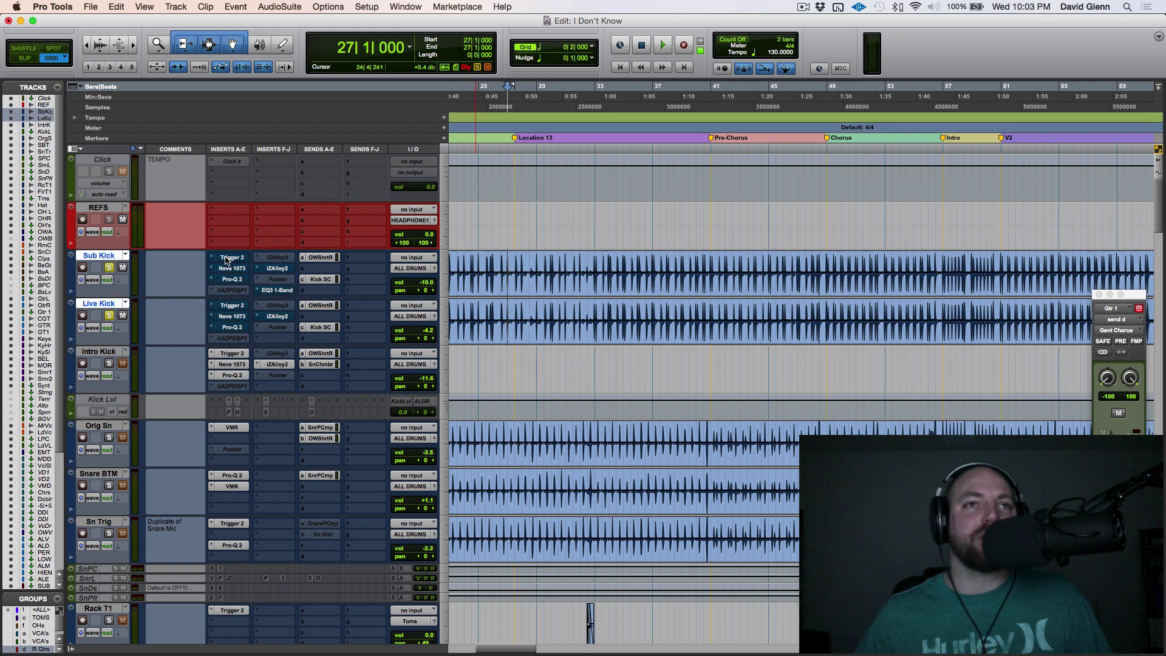
pyautogui.keyDown('shift'); pyautogui.keyDown('super'); pyautogui.click(320, 259); pyautogui.keyUp('super'); pyautogui.keyUp('shift')
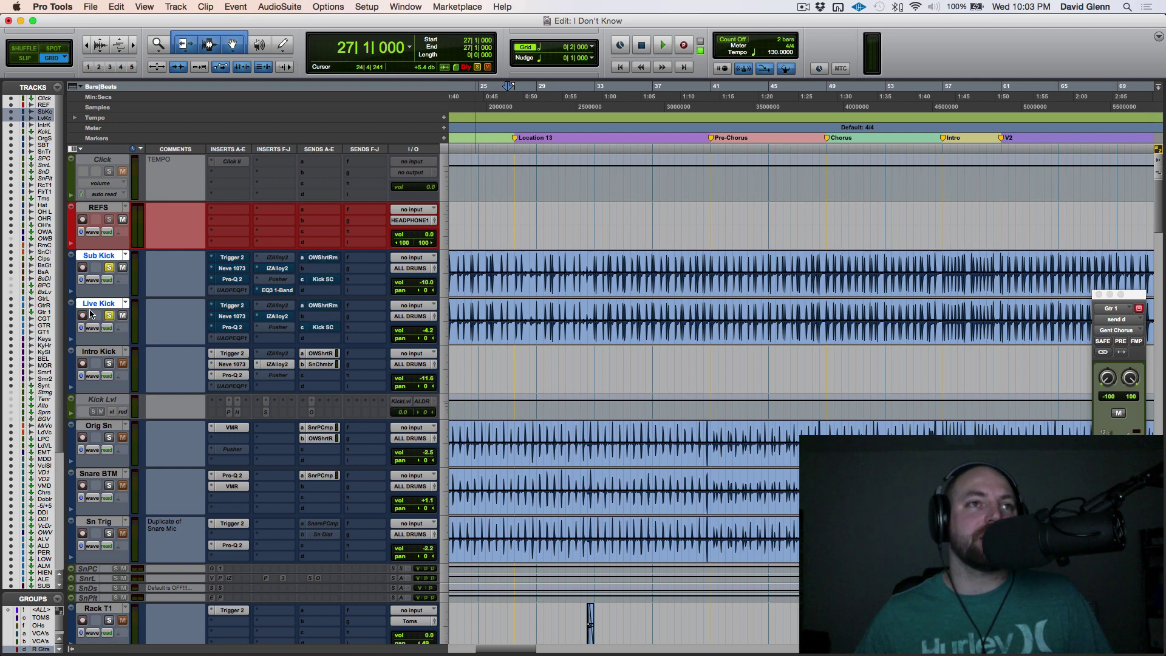
pyautogui.press('space')
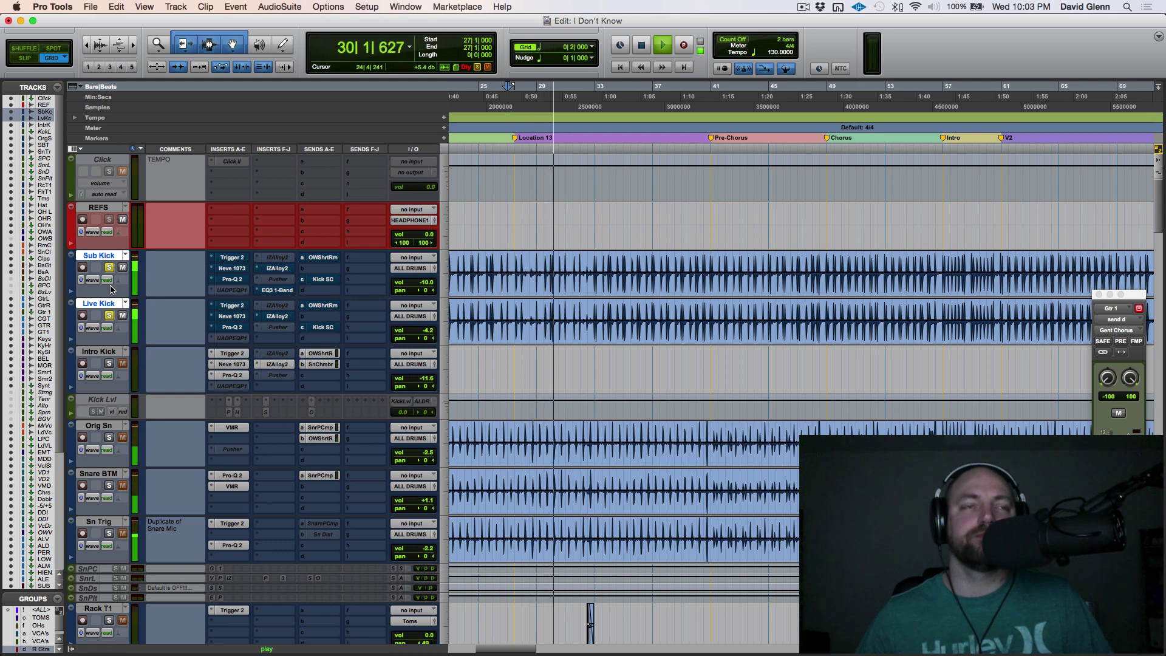
pyautogui.press('space')
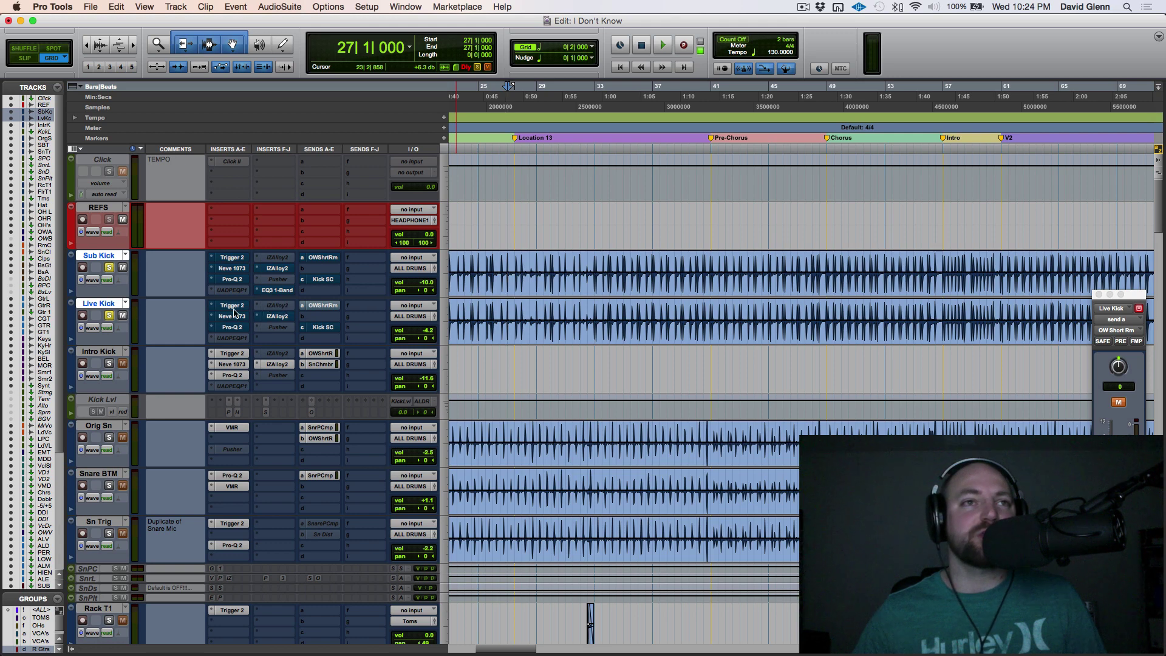
# Keep only Live Kick soloed and audition it from bar 27 with its Trigger 2 insert active and open
pyautogui.click(113, 303)
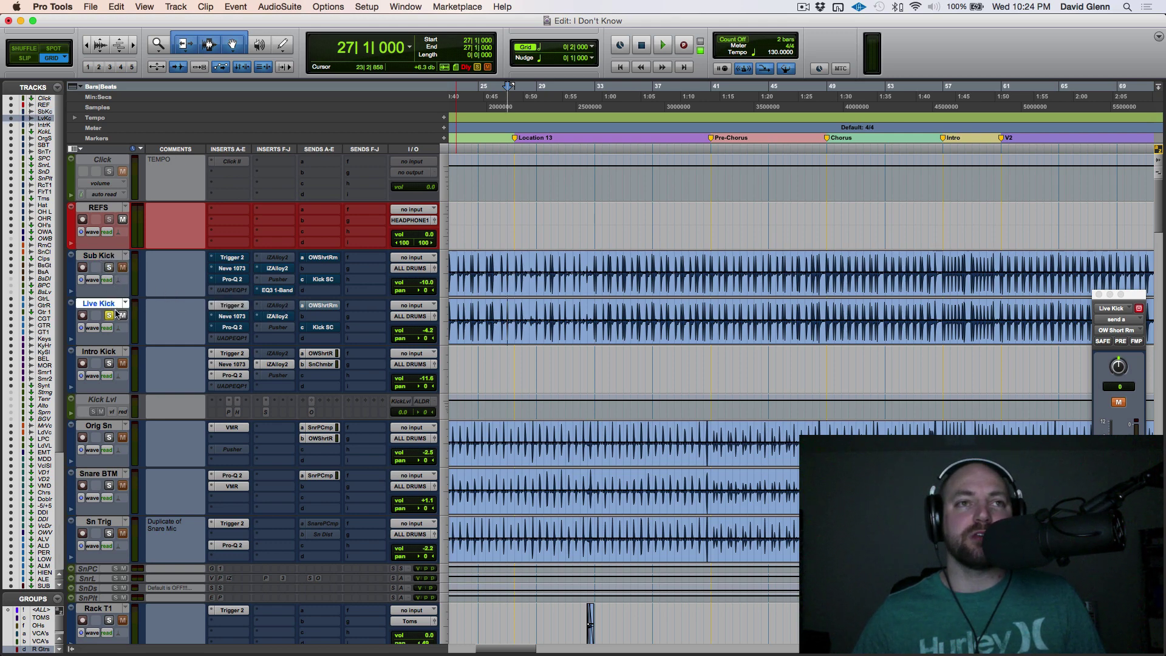
pyautogui.click(231, 306)
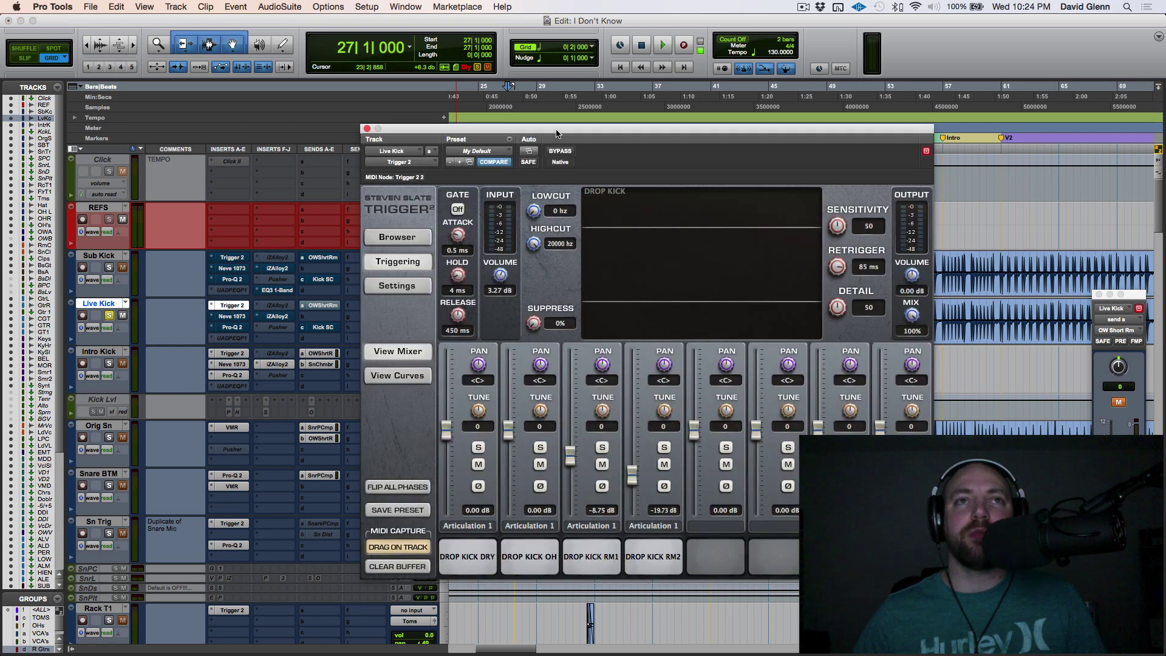
pyautogui.moveTo(557, 133); pyautogui.dragTo(517, 95)
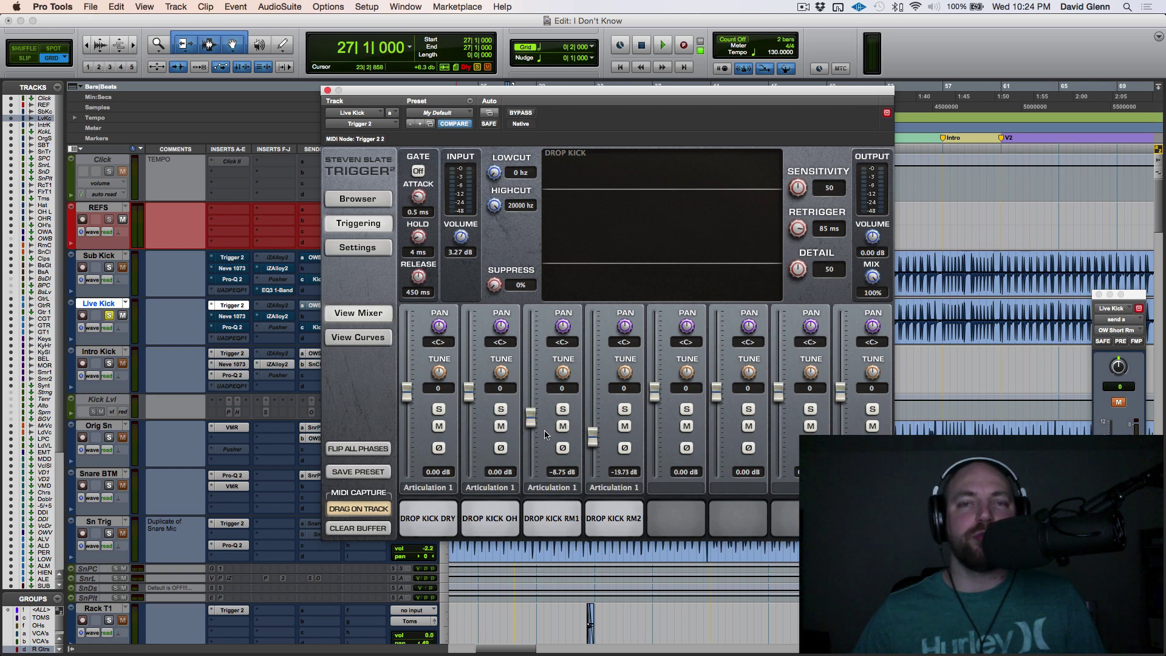
pyautogui.press('space')
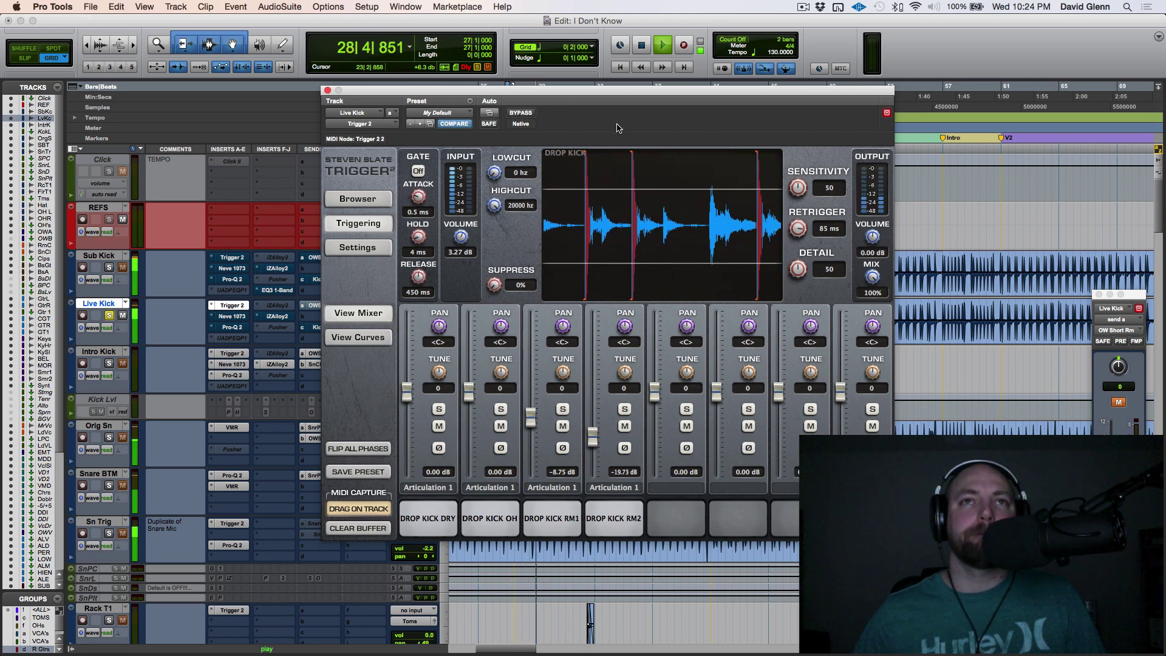
pyautogui.press('space')
pyautogui.click(328, 90)
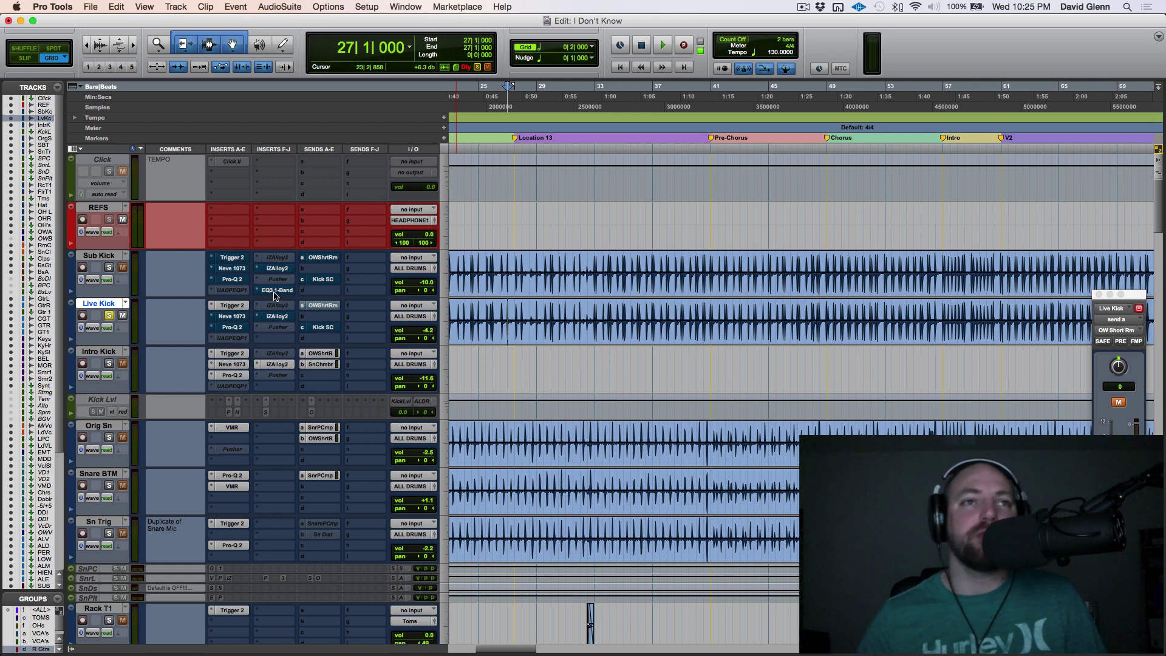
# Activate the Neve 1073 insert on Live Kick, comparing the sound with it bypassed and active during playback from bar 27
pyautogui.click(231, 317)
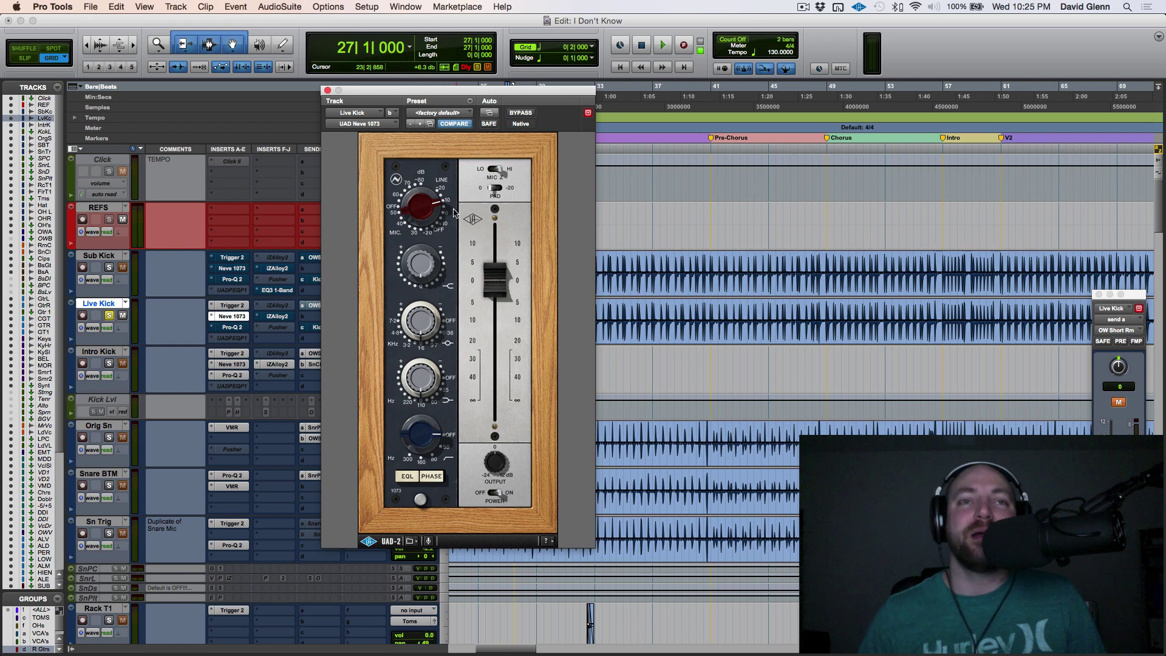
pyautogui.click(515, 115)
pyautogui.press('space')
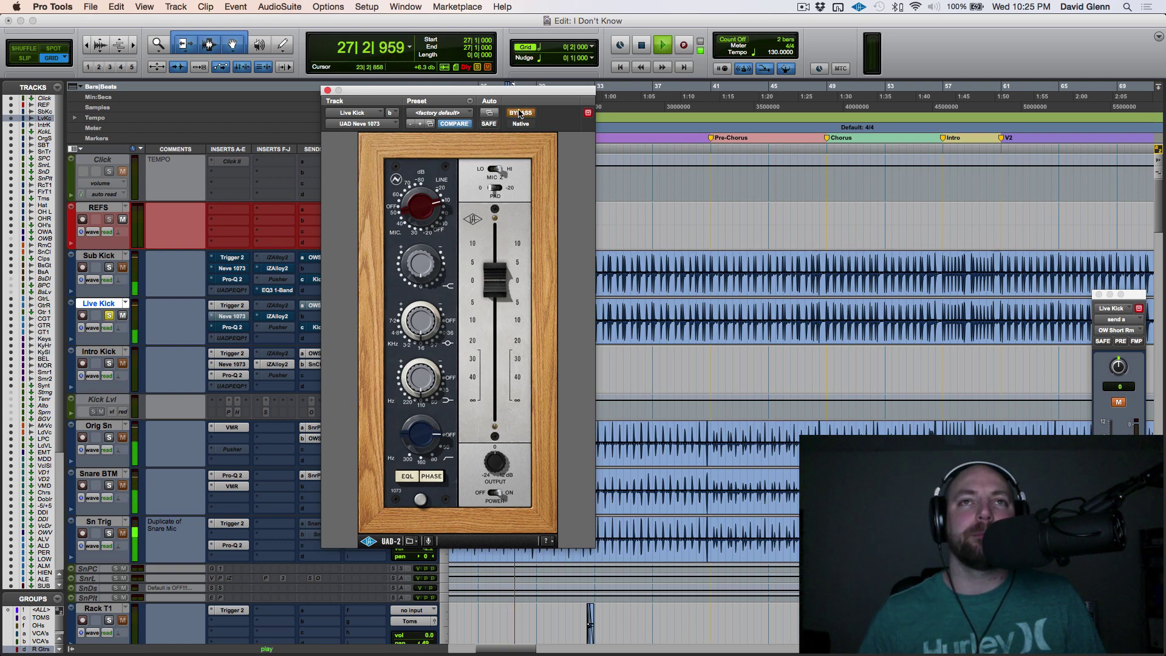
pyautogui.click(520, 113)
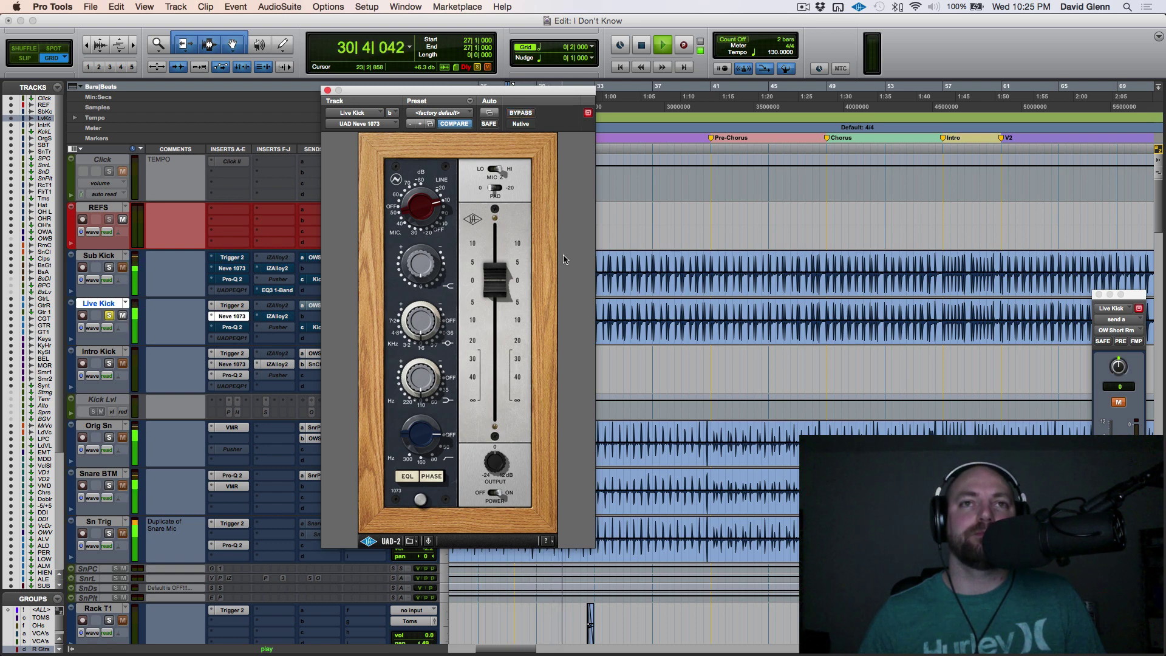
pyautogui.press('space')
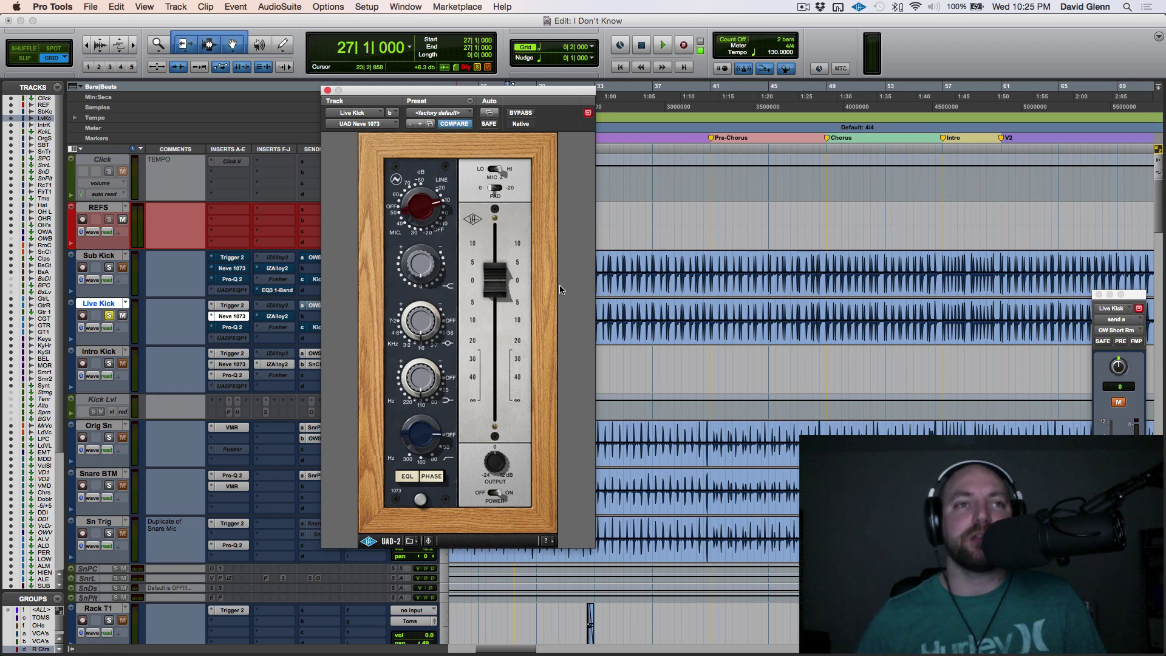
# Activate the Pro-Q 2 insert on Live Kick, comparing its EQ bypassed and active during playback from bar 27
pyautogui.click(233, 328)
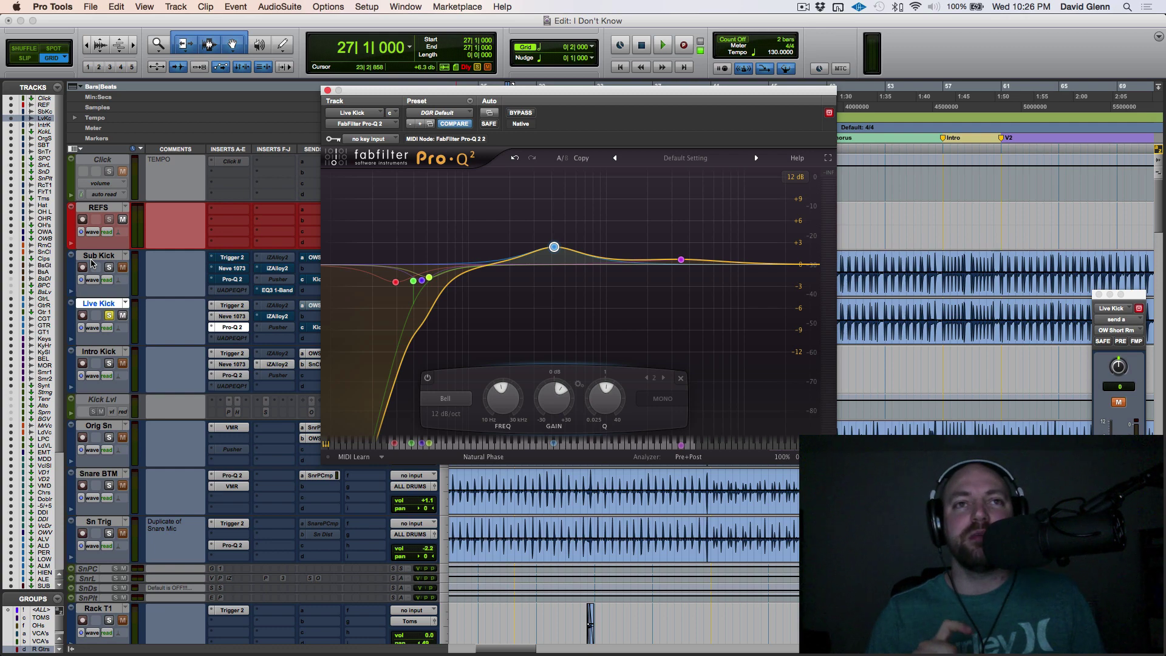
pyautogui.moveTo(371, 282)
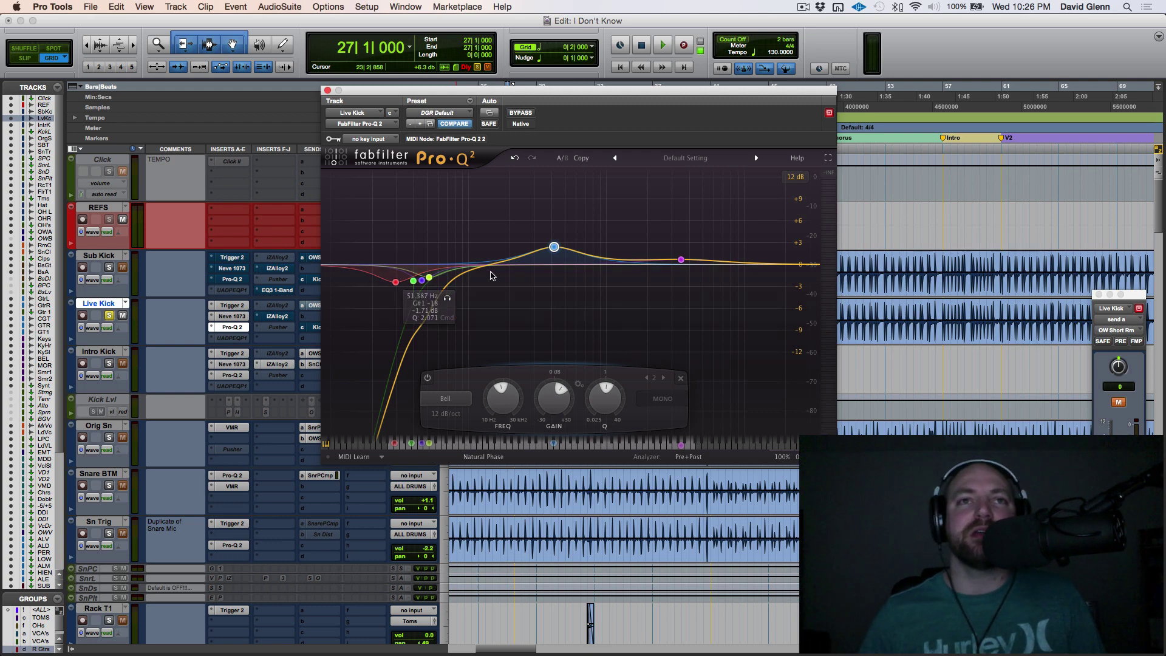
pyautogui.click(521, 113)
pyautogui.press('space')
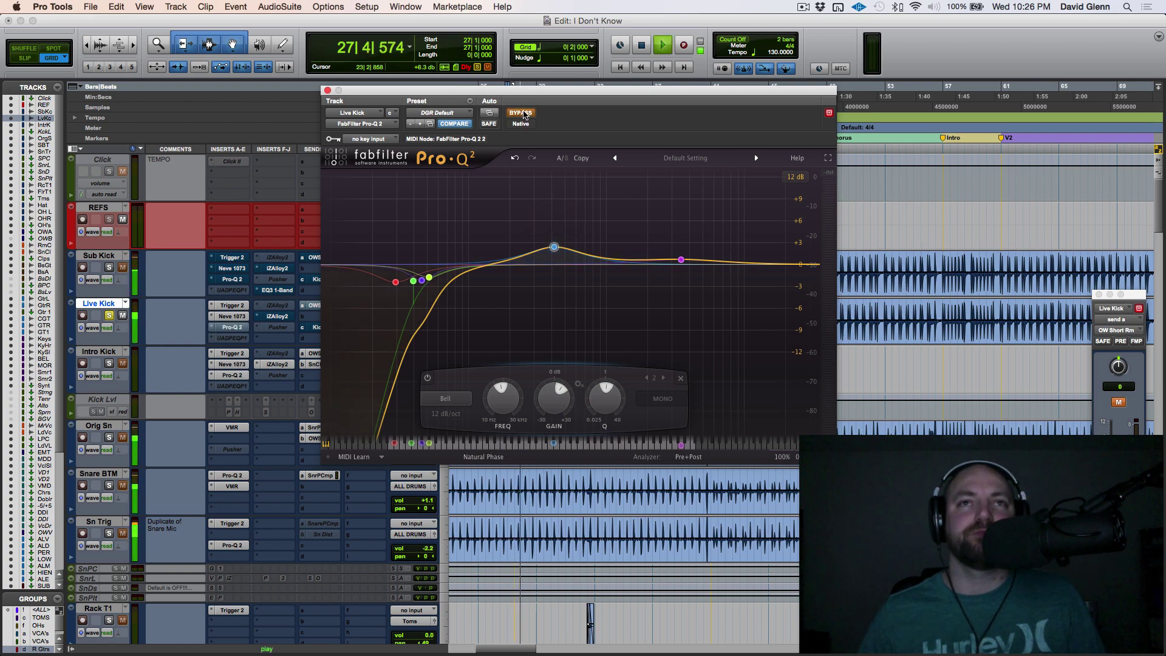
pyautogui.click(523, 113)
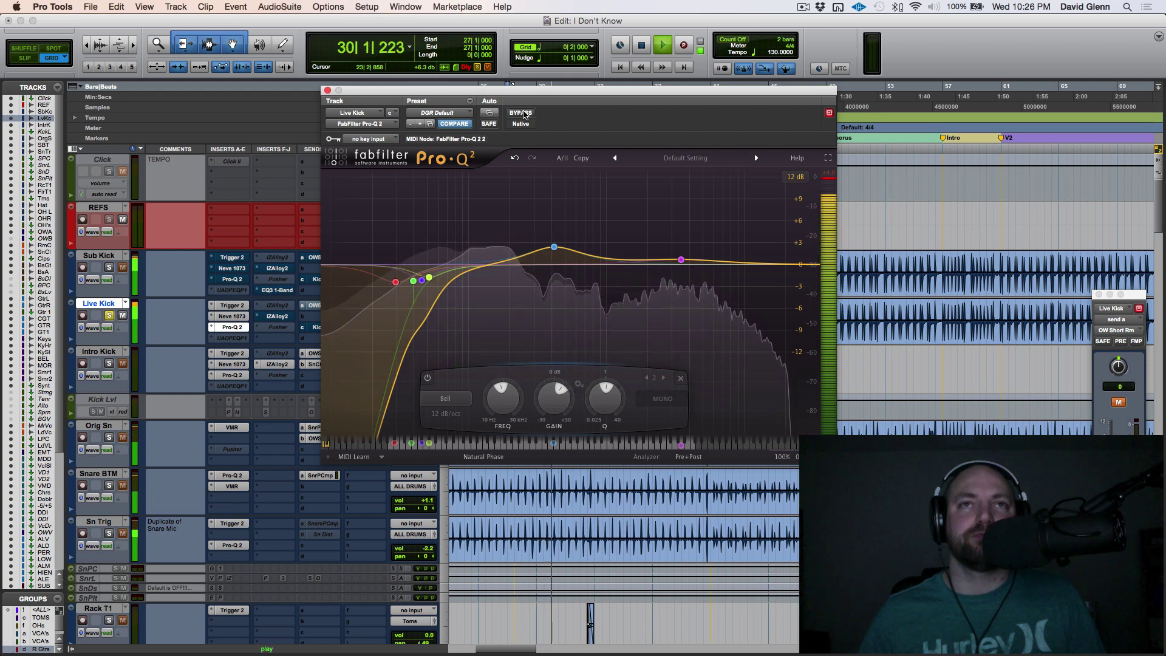
pyautogui.press('space')
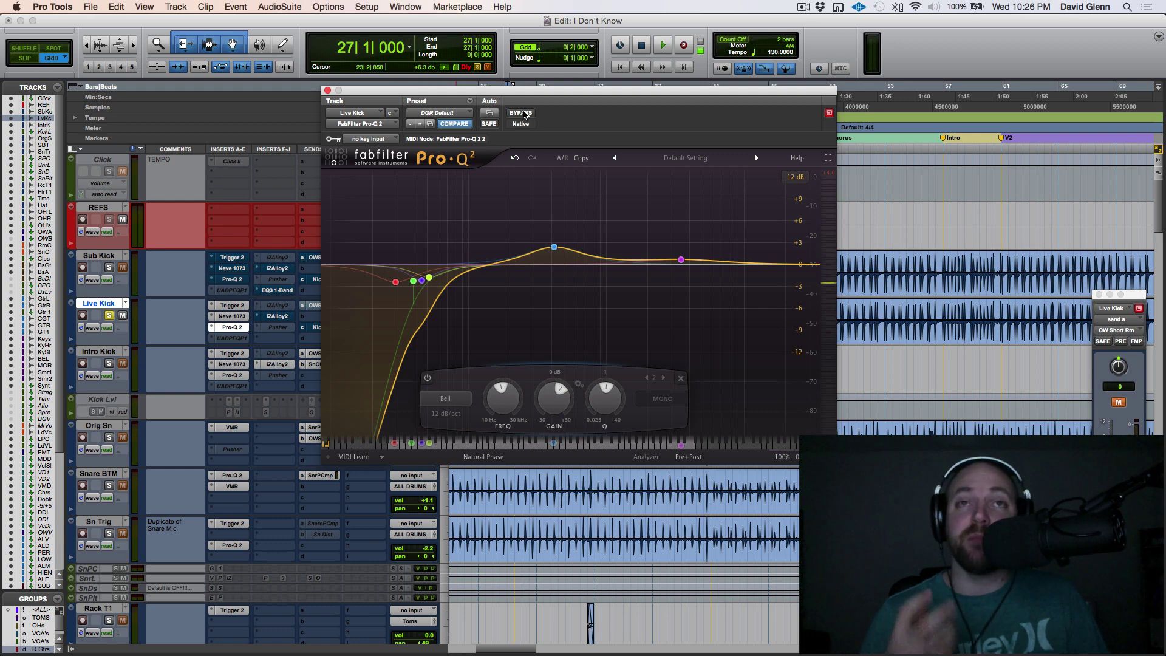
# Inspect the settings of the two boost bands in Live Kick's Pro-Q 2 and close the plug-in window
pyautogui.moveTo(549, 242)
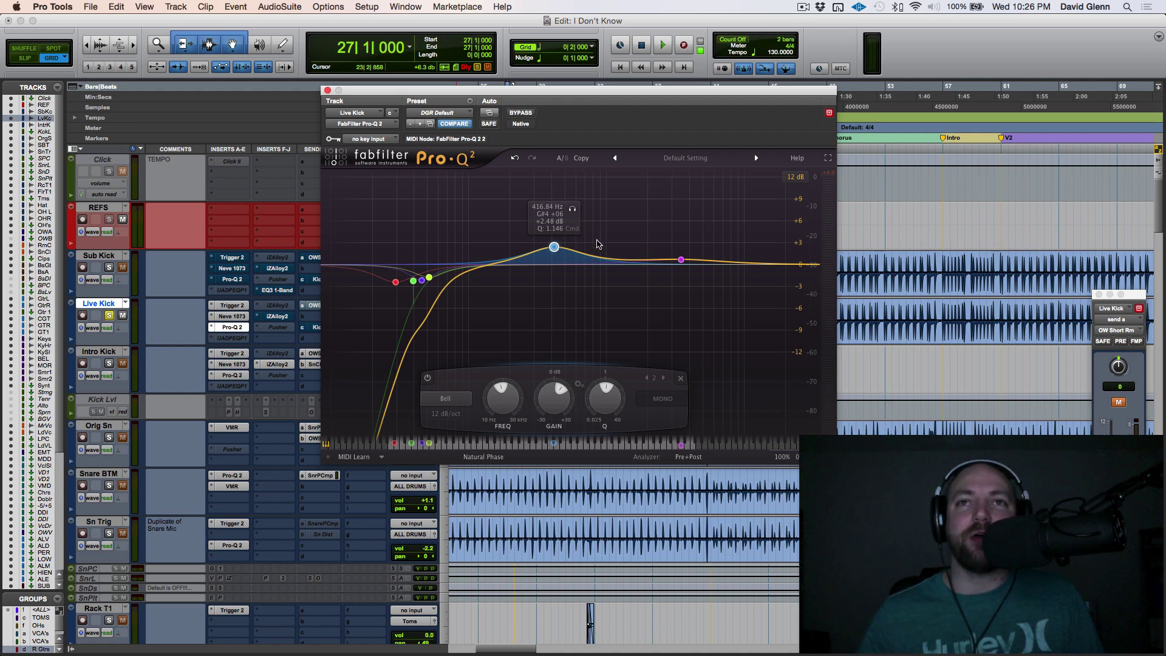
pyautogui.moveTo(681, 256)
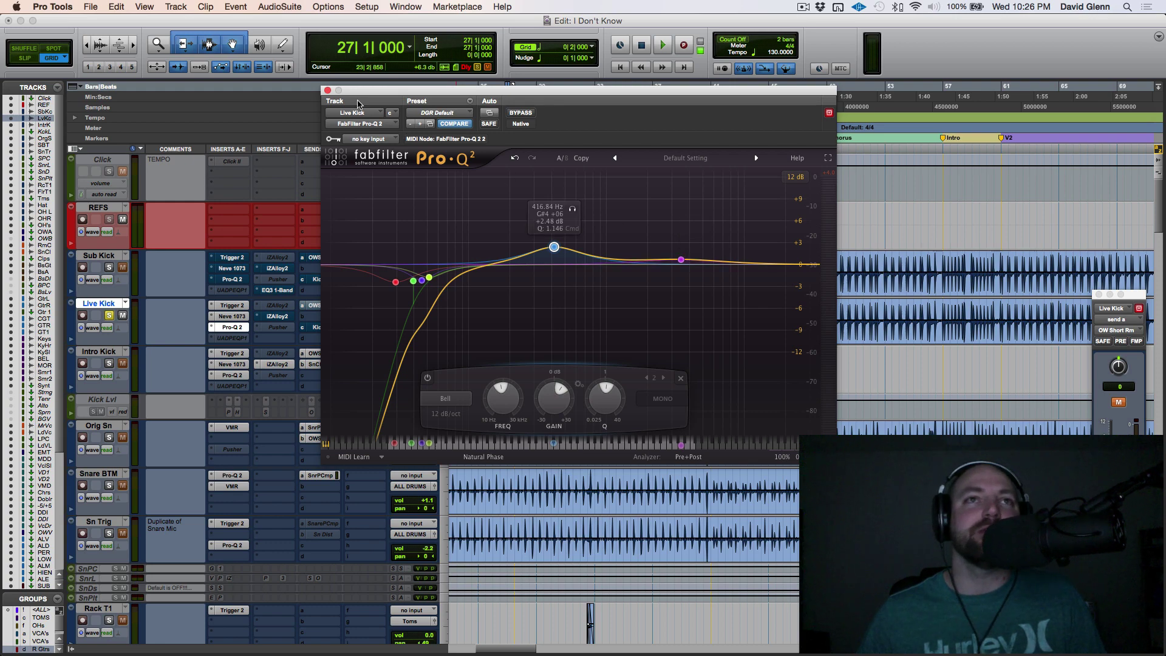
pyautogui.moveTo(656, 271)
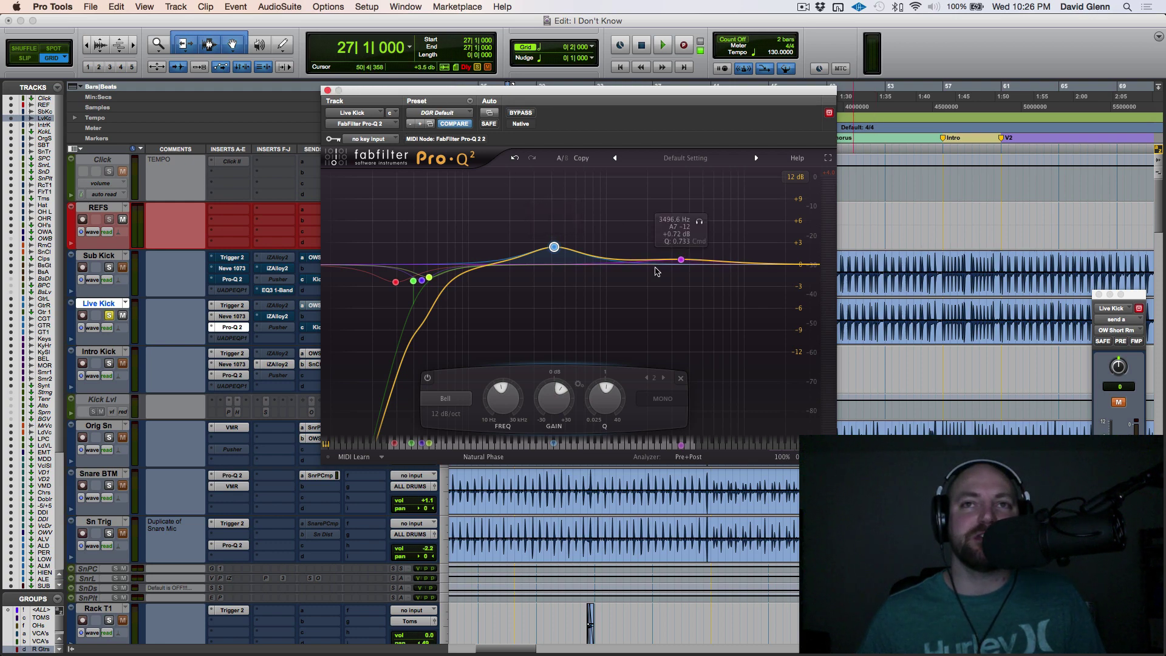
pyautogui.click(327, 91)
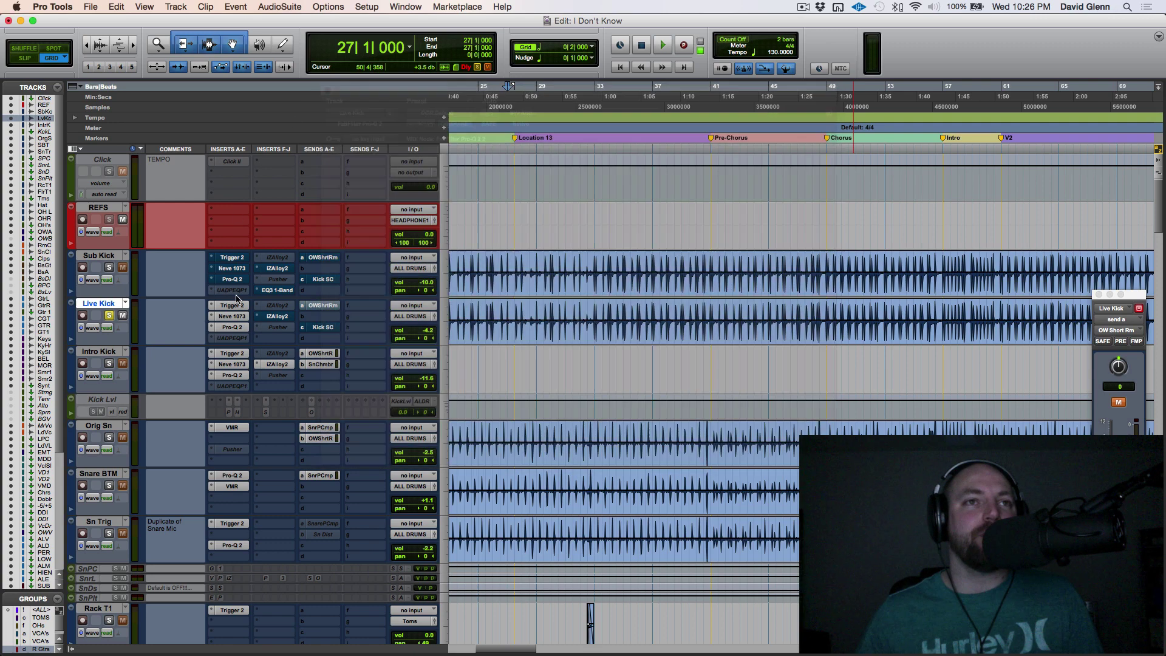
# Open the iZotope Alloy 2 insert on Live Kick and take it out of bypass
pyautogui.click(276, 317)
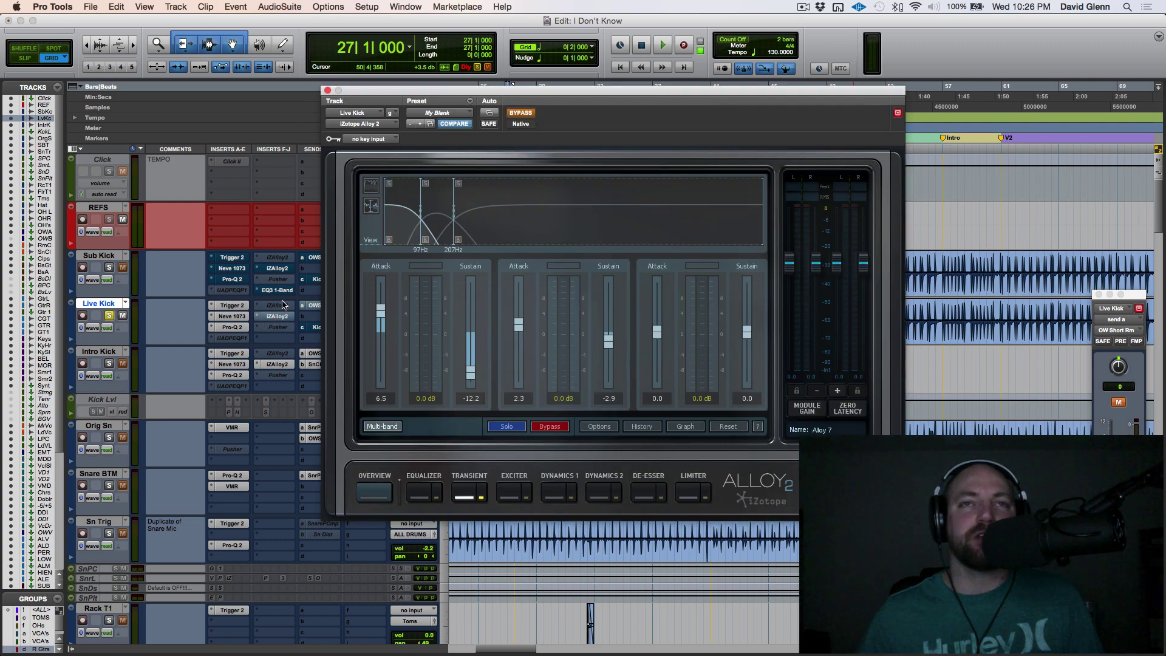
pyautogui.moveTo(590, 98); pyautogui.dragTo(573, 76)
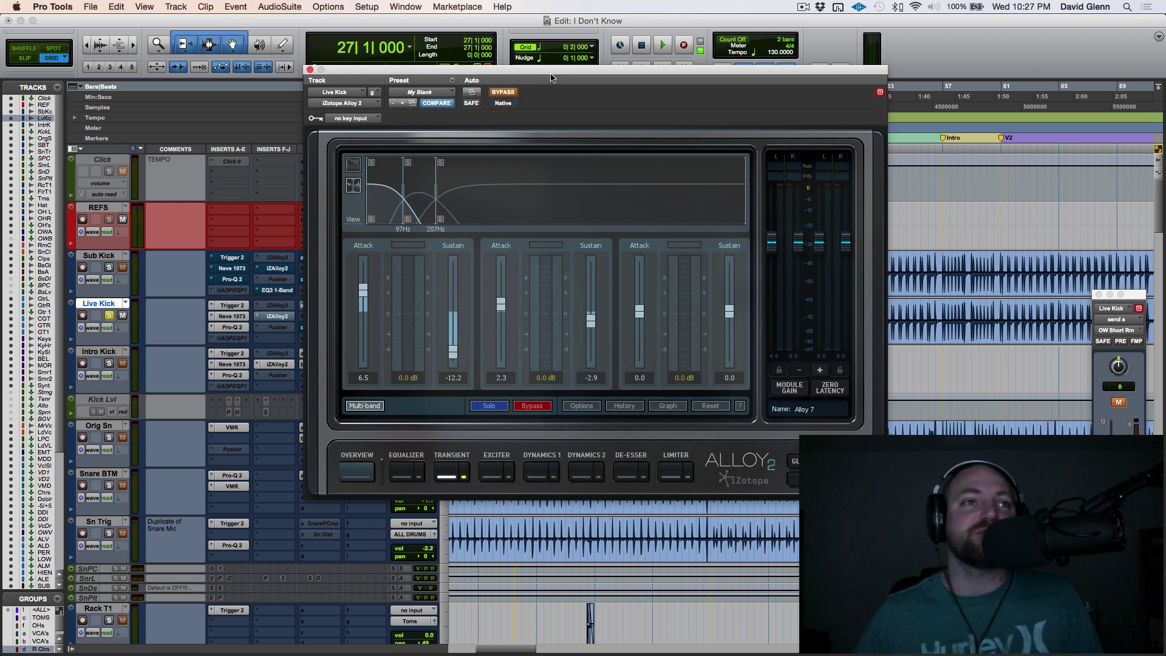
pyautogui.click(512, 92)
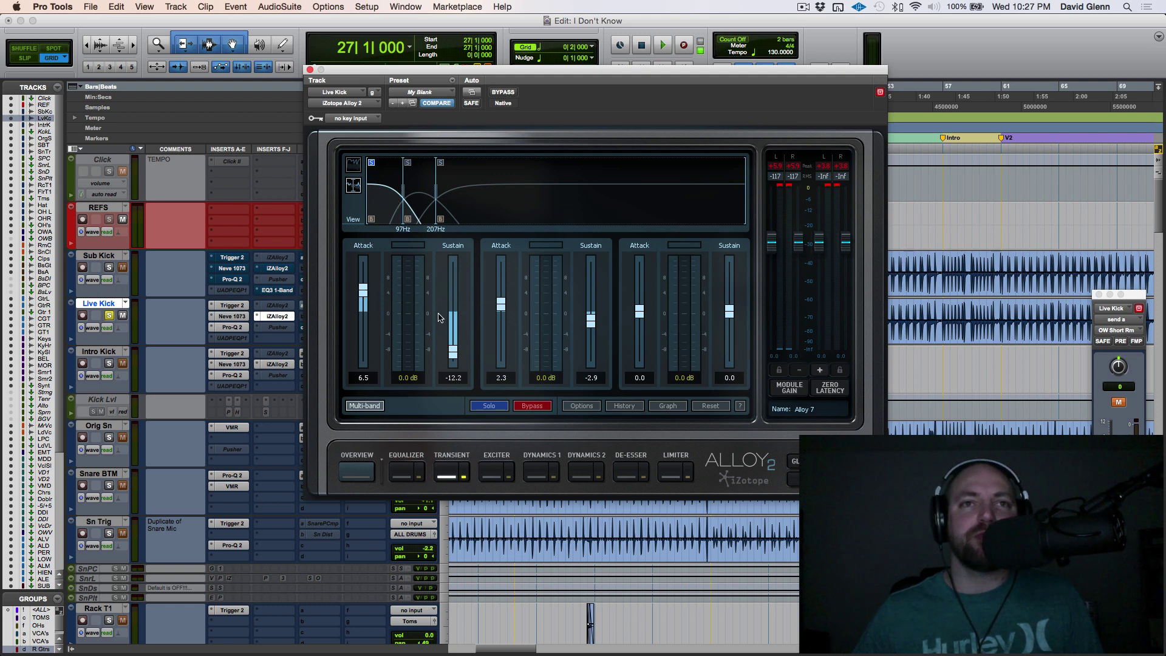
# Zero the low band's transient Attack and Sustain during playback from bar 27, then set them to 6.9 and -11.9
pyautogui.press('space')
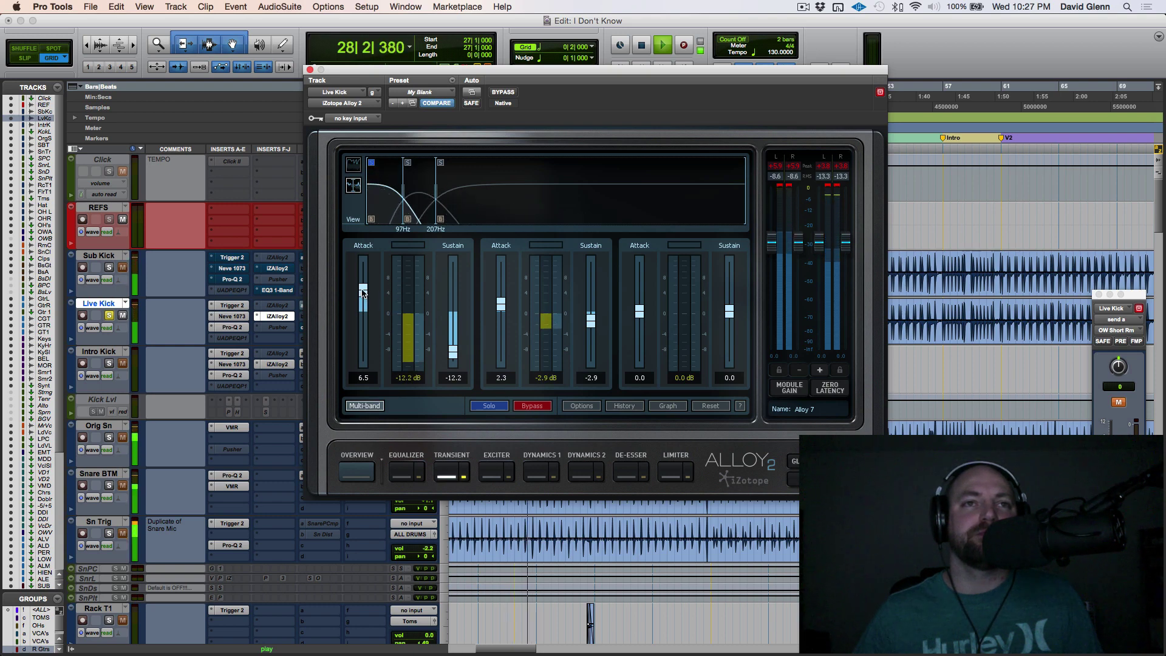
pyautogui.keyDown('alt'); pyautogui.click(363, 293); pyautogui.keyUp('alt')
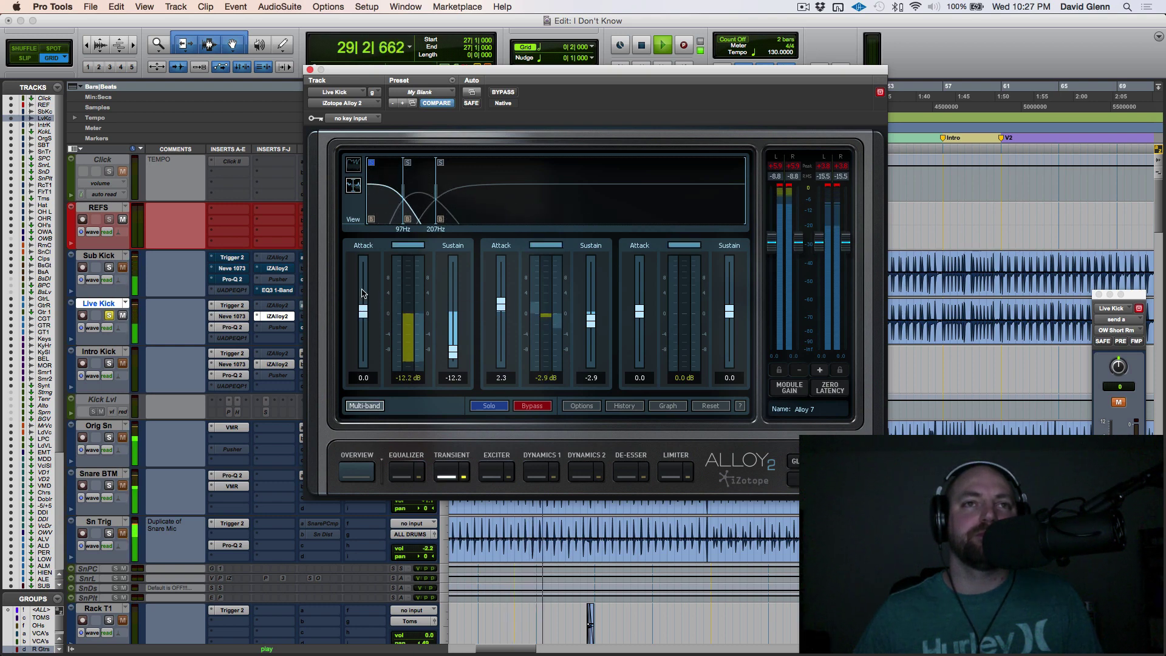
pyautogui.keyDown('alt'); pyautogui.click(452, 349); pyautogui.keyUp('alt')
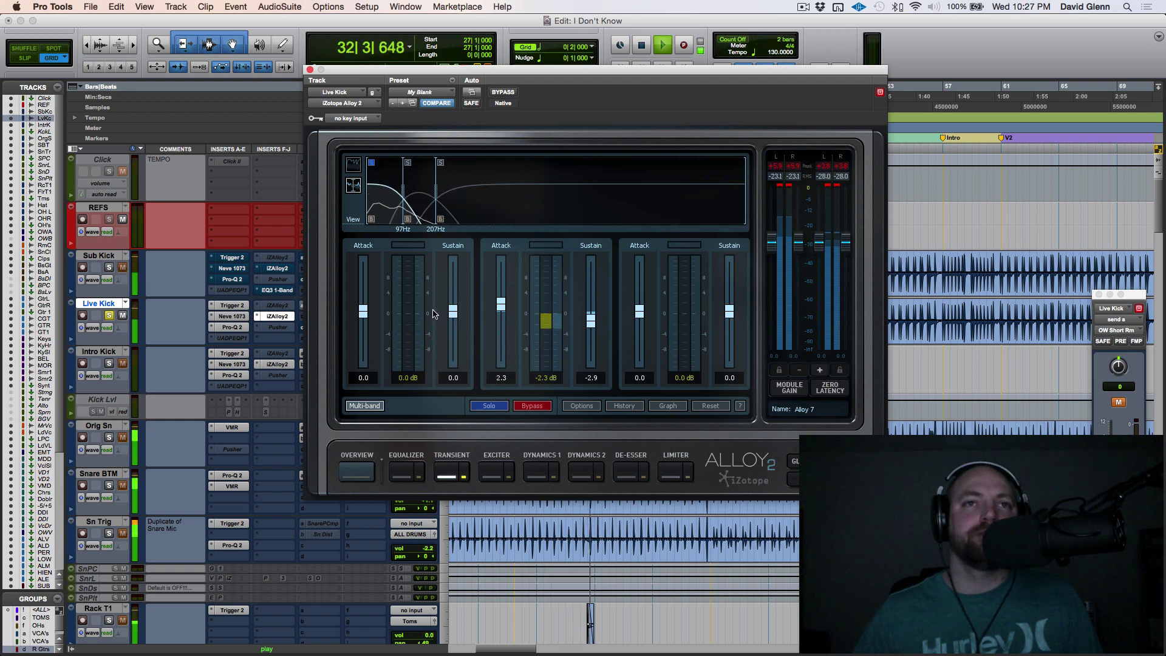
pyautogui.press('space')
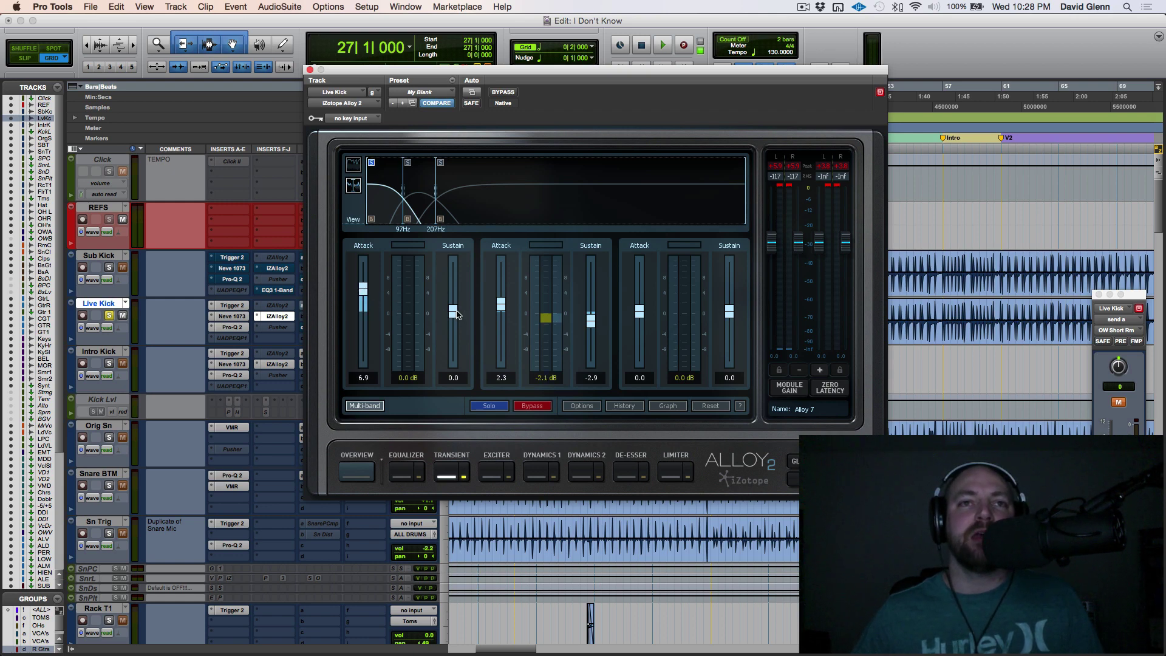
pyautogui.moveTo(456, 314); pyautogui.dragTo(456, 344)
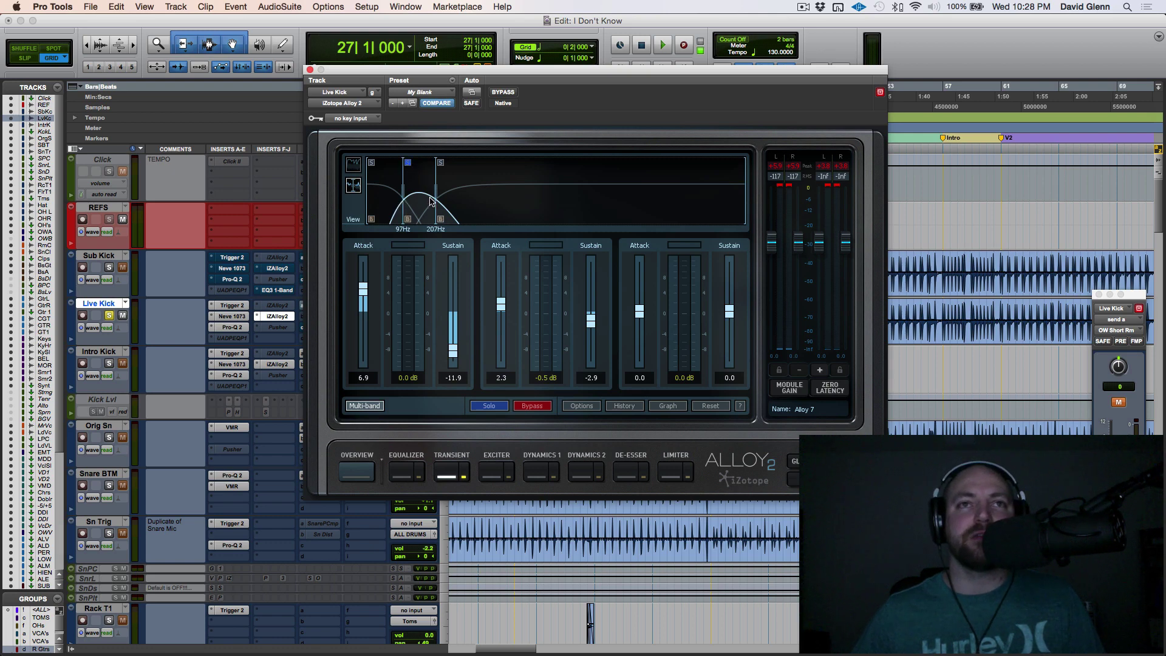
# Zero the middle band's transient Attack and Sustain during playback, then set them to 2.7 and -2.9
pyautogui.press('space')
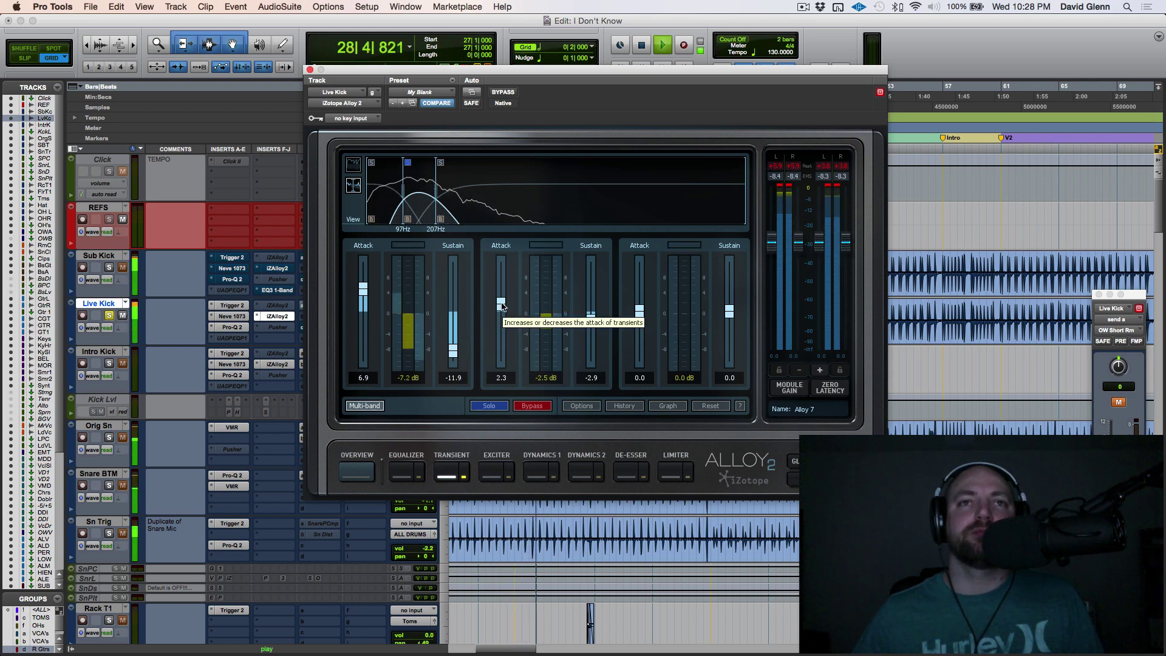
pyautogui.keyDown('alt'); pyautogui.click(502, 304); pyautogui.keyUp('alt')
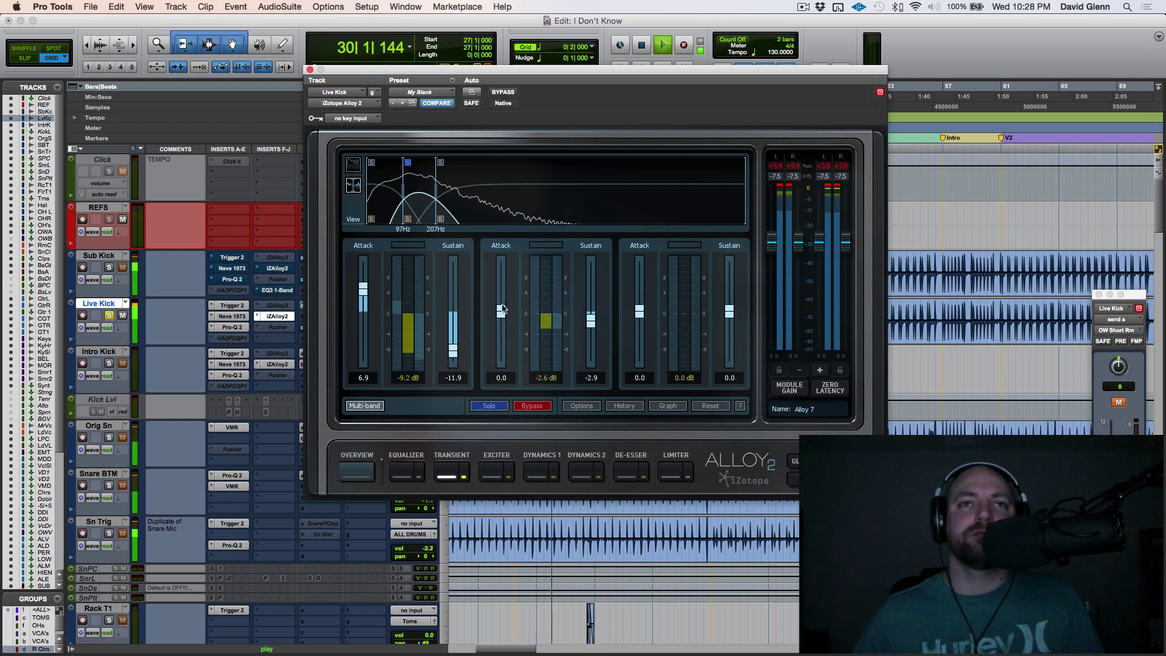
pyautogui.keyDown('alt'); pyautogui.click(591, 321); pyautogui.keyUp('alt')
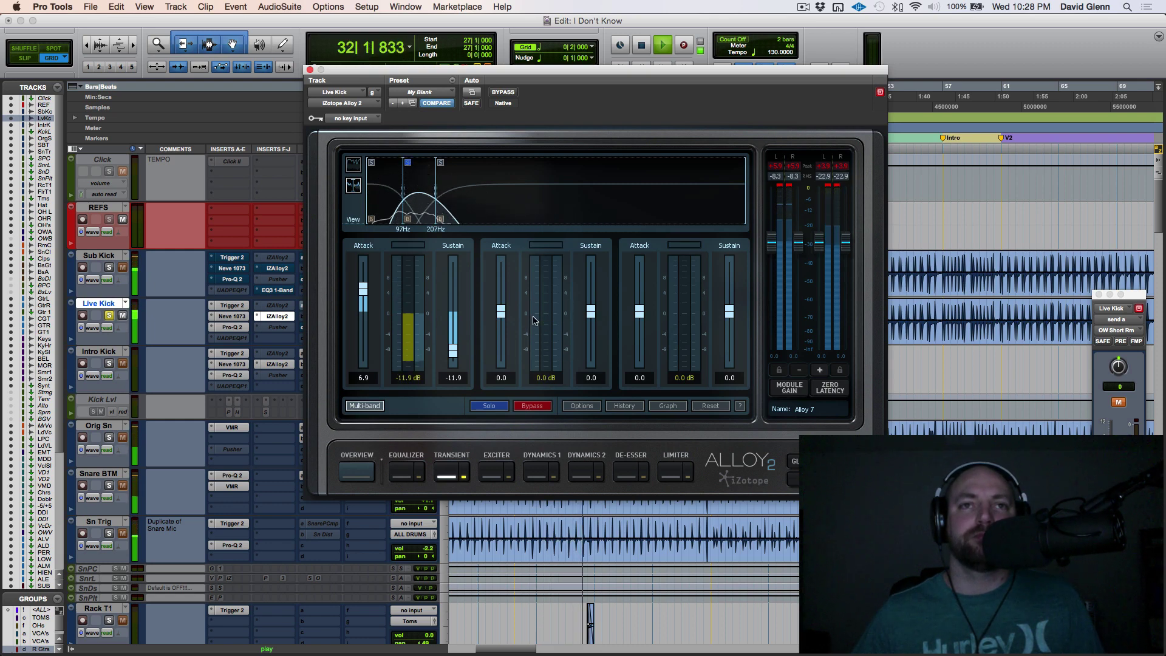
pyautogui.press('space')
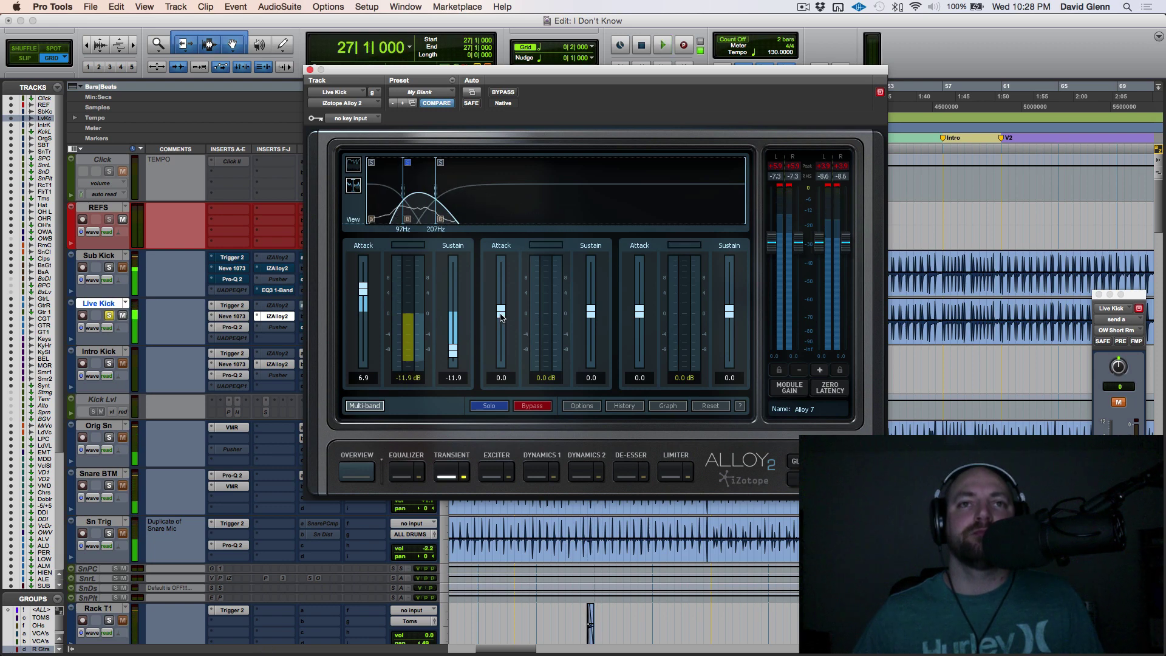
pyautogui.moveTo(501, 313); pyautogui.dragTo(563, 307)
pyautogui.moveTo(587, 323); pyautogui.dragTo(588, 323)
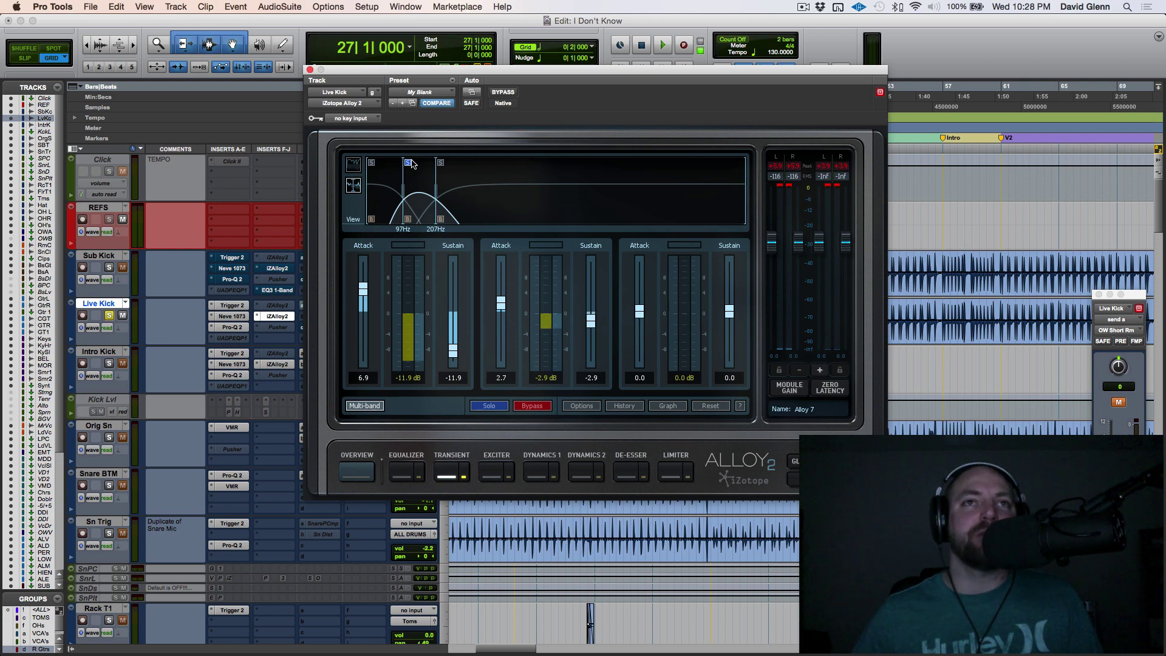
# Compare Live Kick's Alloy 2 bypassed and active during playback from bar 27, then close the plug-in window
pyautogui.click(503, 94)
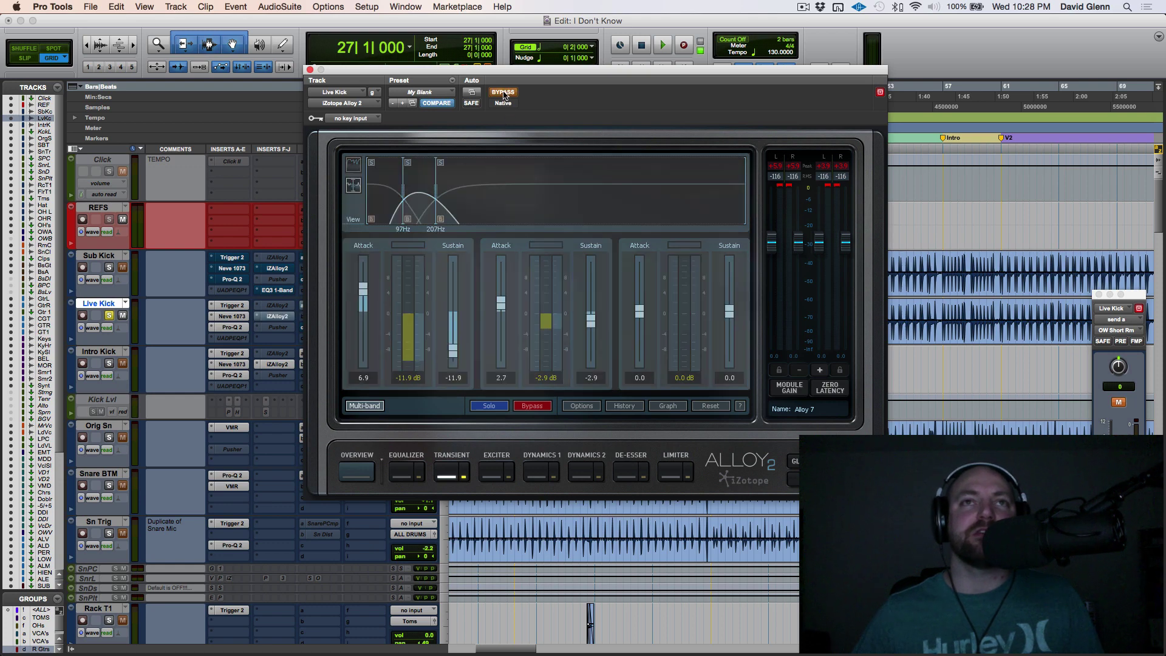
pyautogui.press('space')
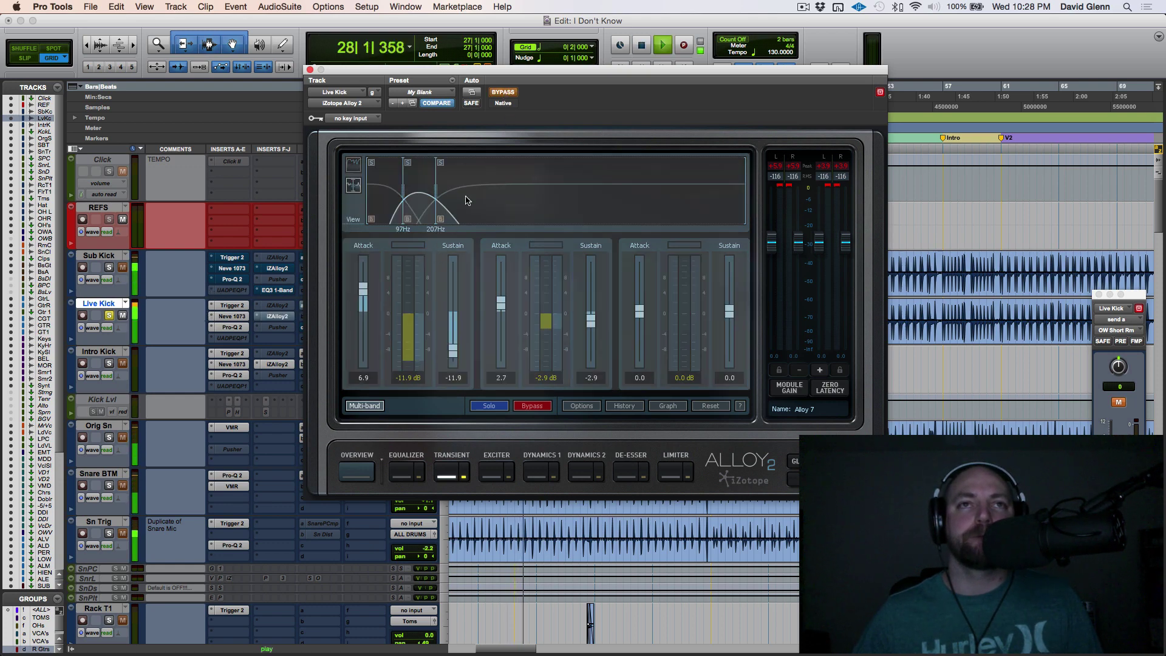
pyautogui.click(503, 94)
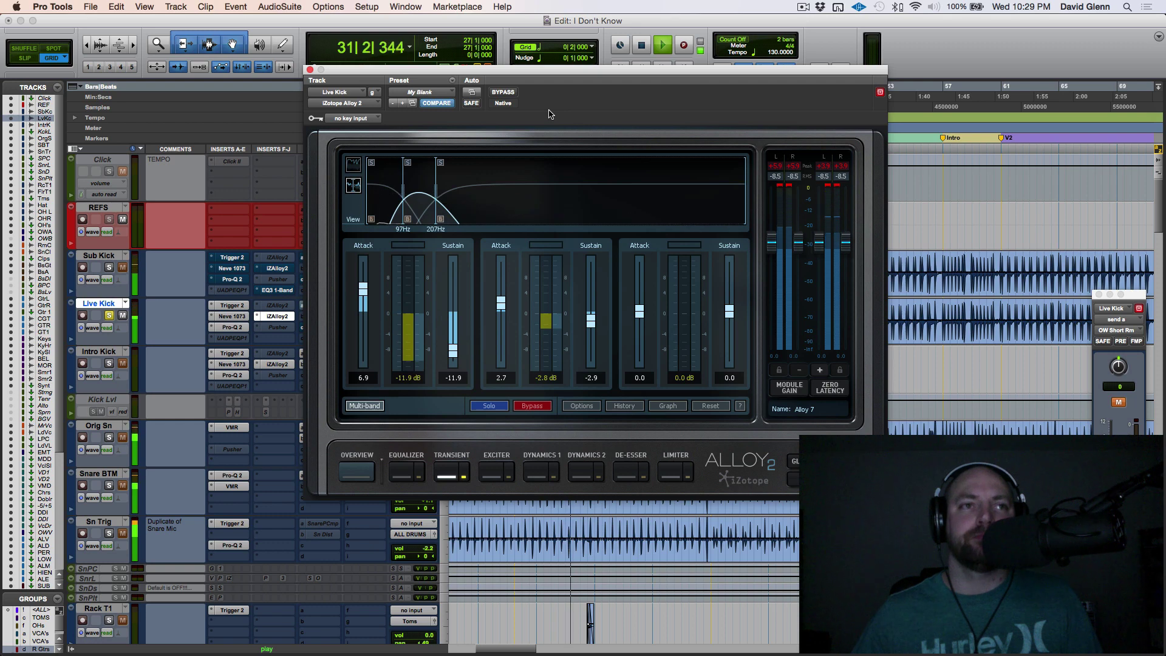
pyautogui.press('space')
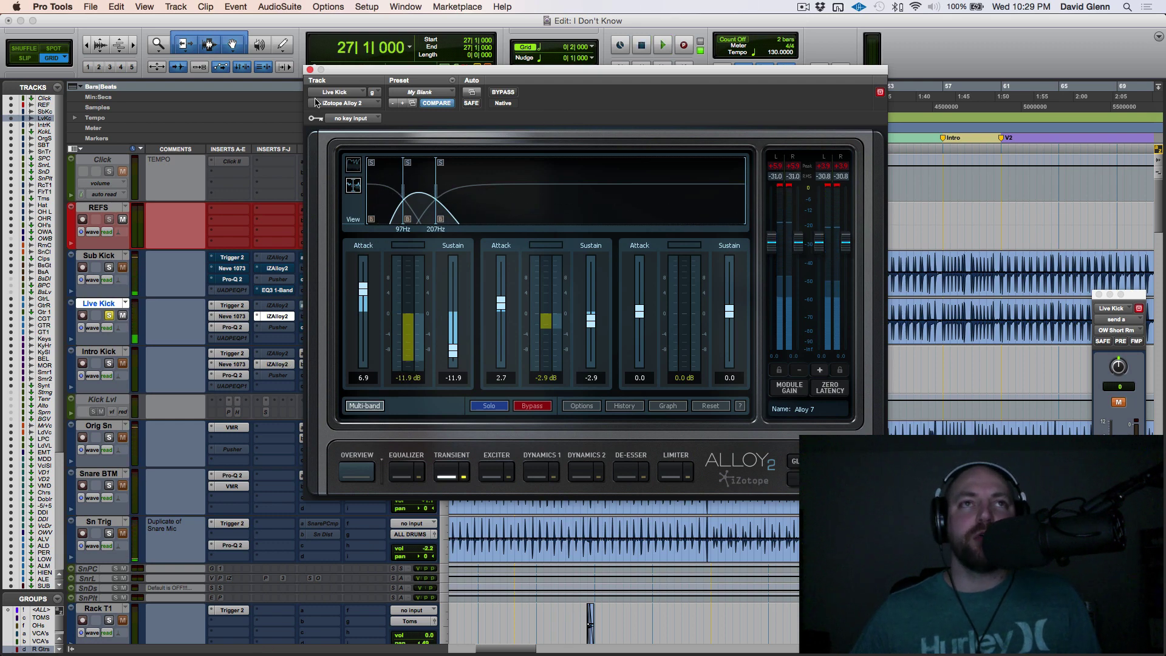
pyautogui.click(310, 71)
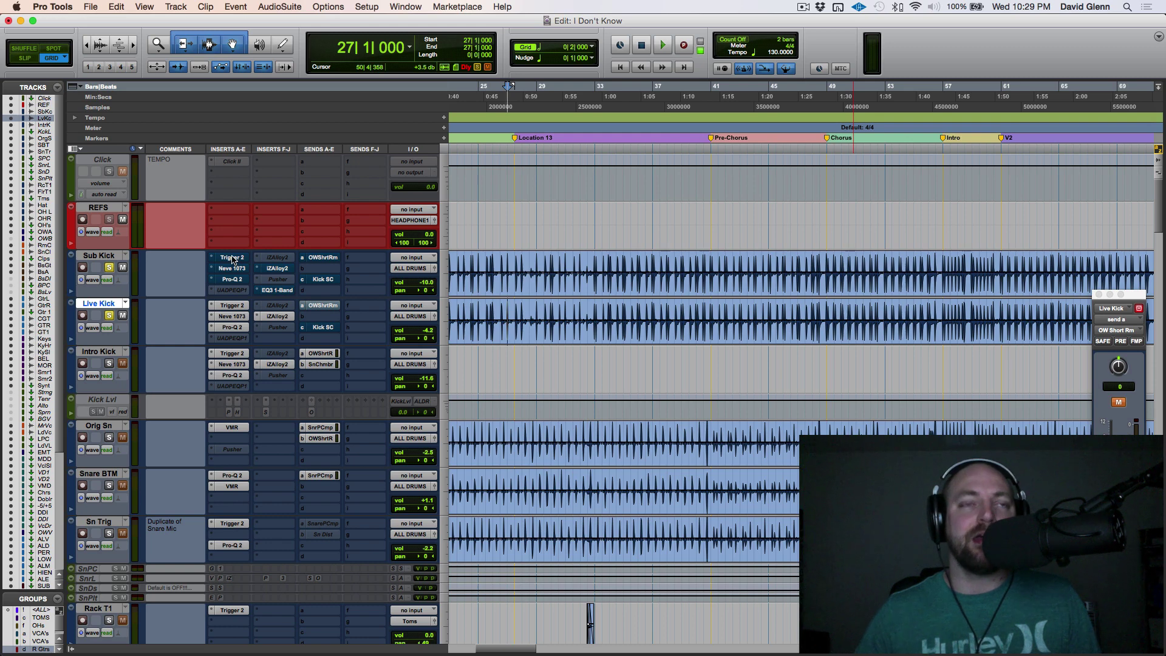
# Select the Sub Kick track, activate its Trigger 2, Neve 1073, Pro-Q 2, Alloy 2 and EQ3 1-Band inserts, and check the Trigger 2 settings
pyautogui.click(107, 256)
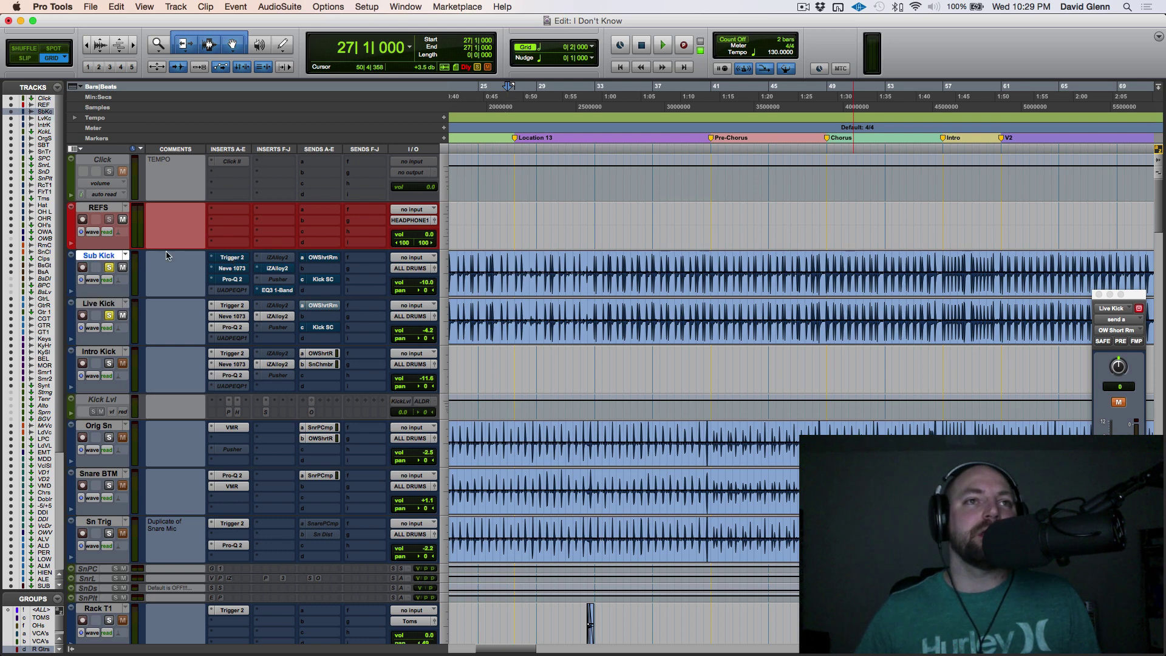
pyautogui.click(232, 258)
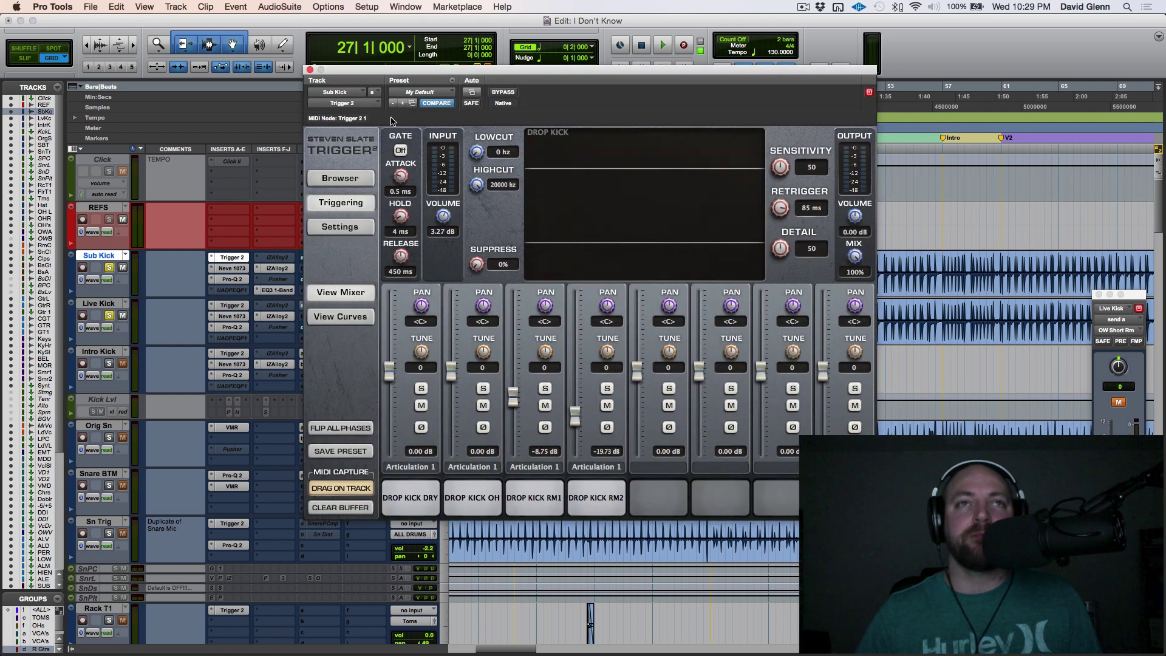
pyautogui.click(310, 70)
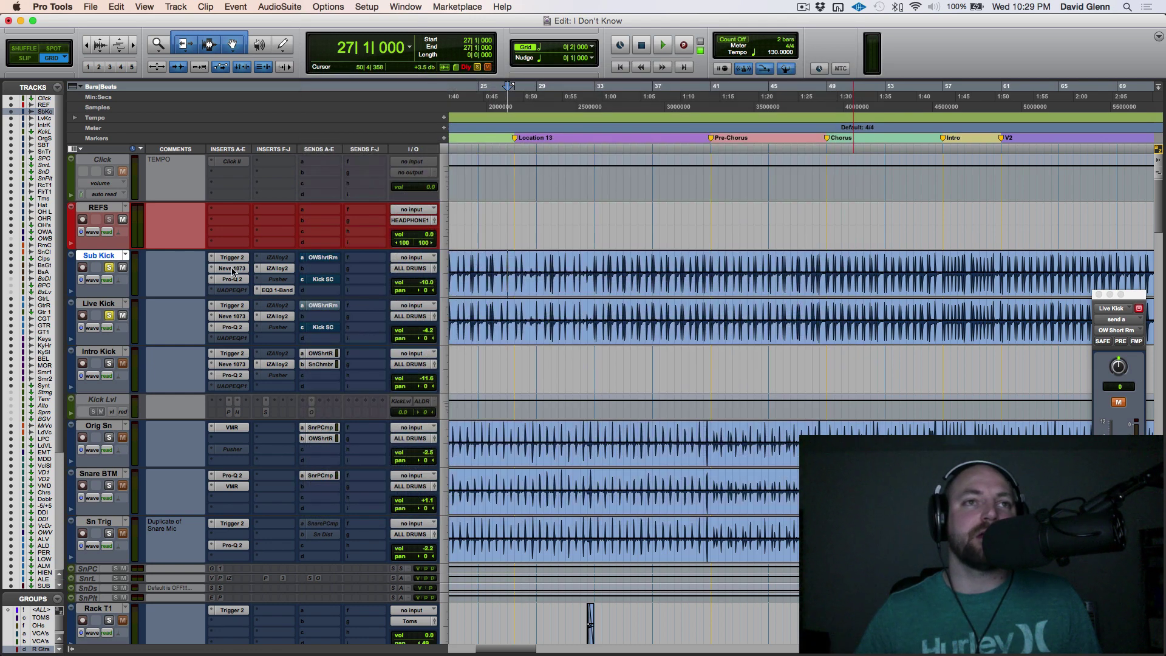
# Inspect the high-cut and low-cut bands in Sub Kick's Pro-Q 2 and close the plug-in window
pyautogui.click(232, 280)
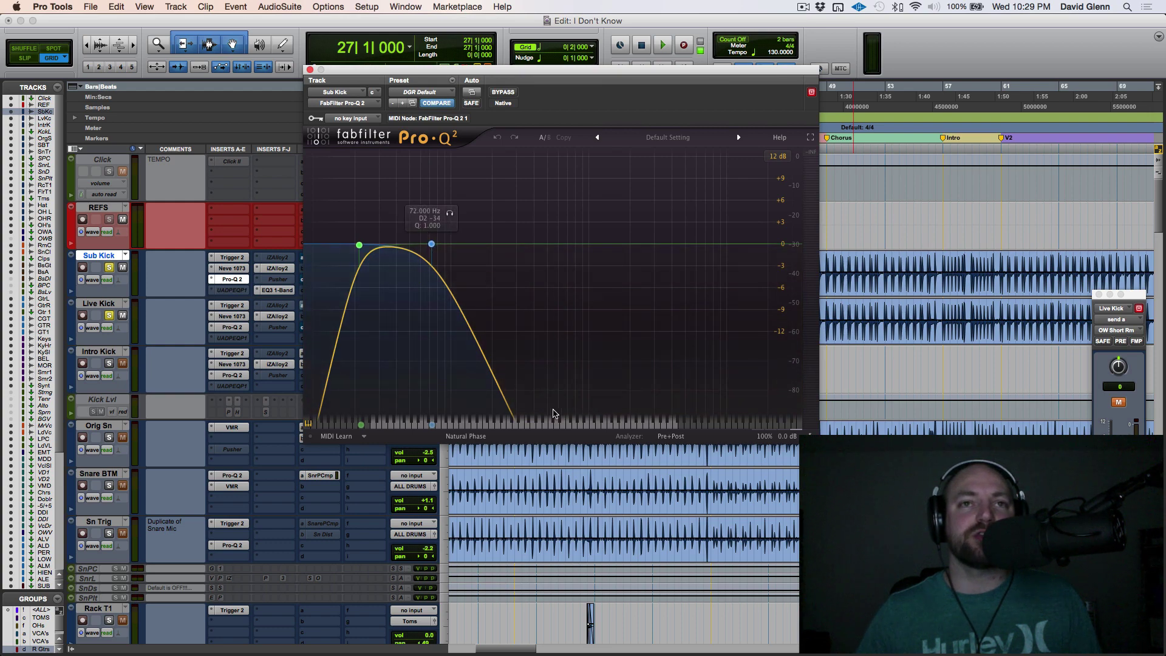
pyautogui.click(428, 247)
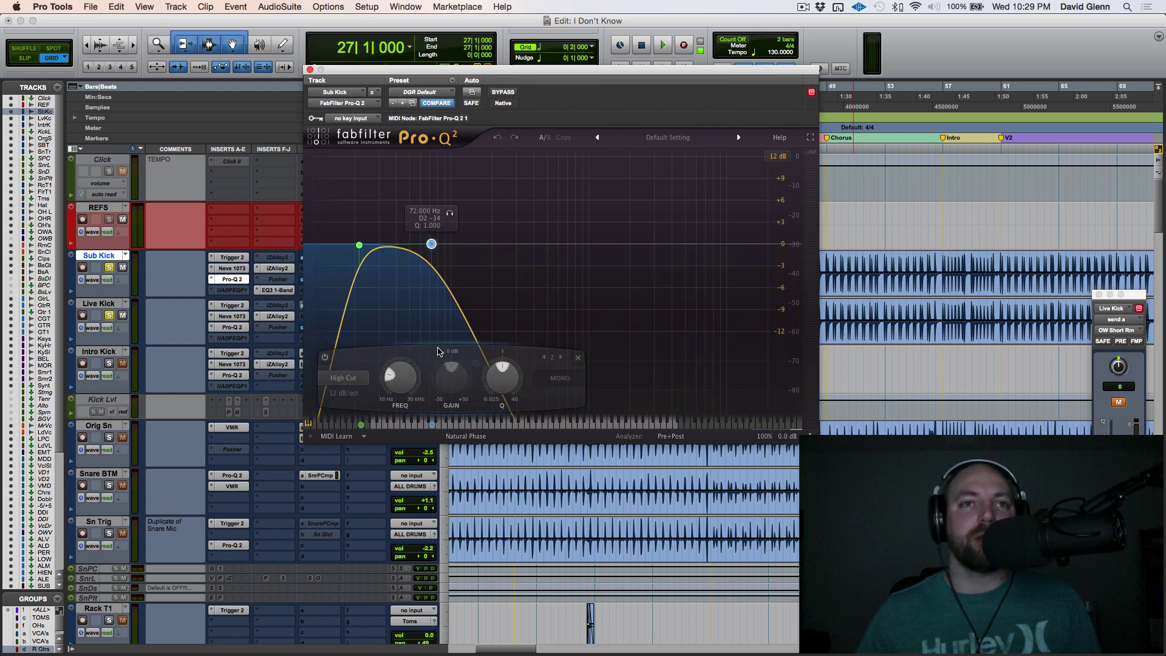
pyautogui.click(359, 245)
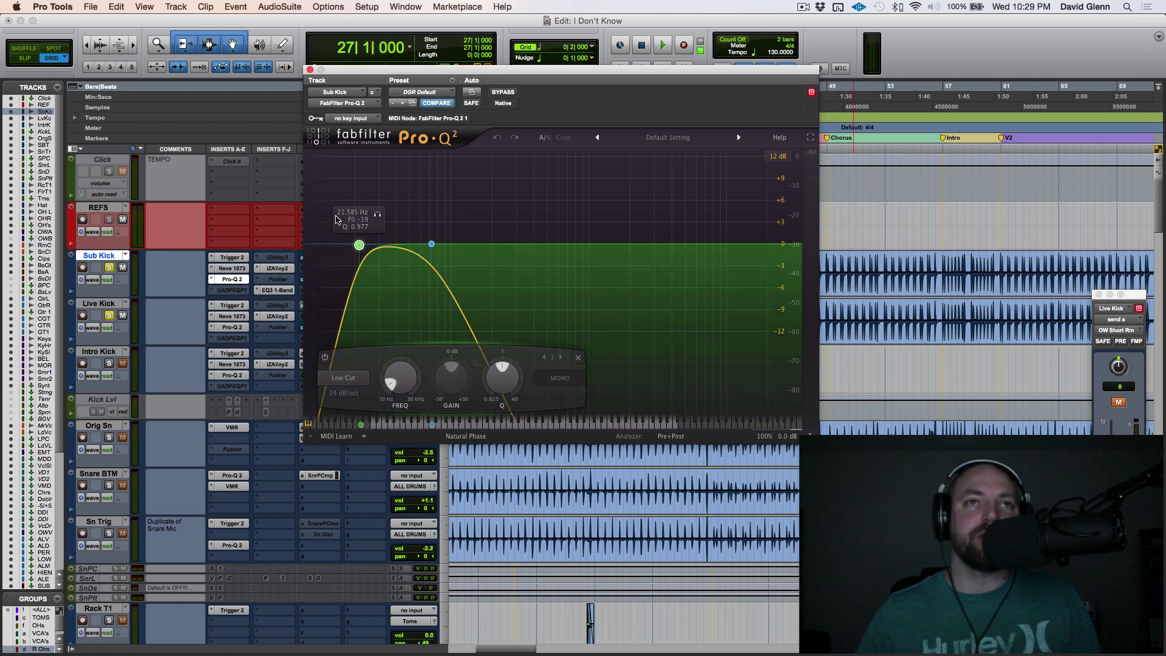
pyautogui.click(310, 69)
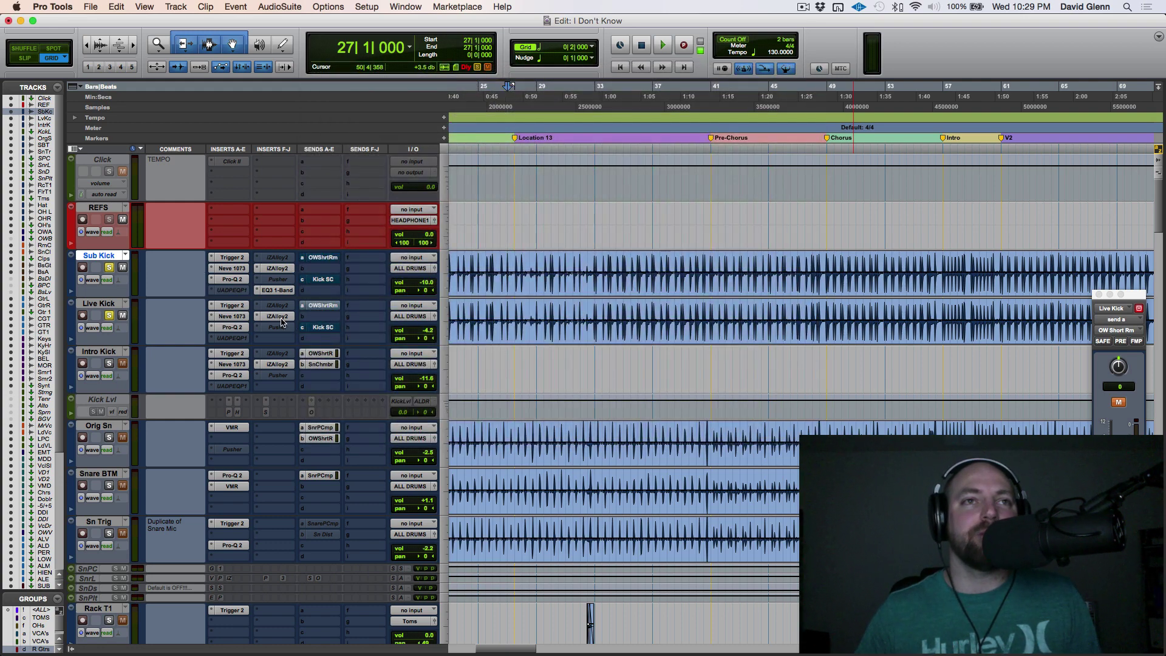
# Audition Sub Kick soloed alone from bar 27, then compare Live Kick soloed with and without Sub Kick
pyautogui.click(110, 315)
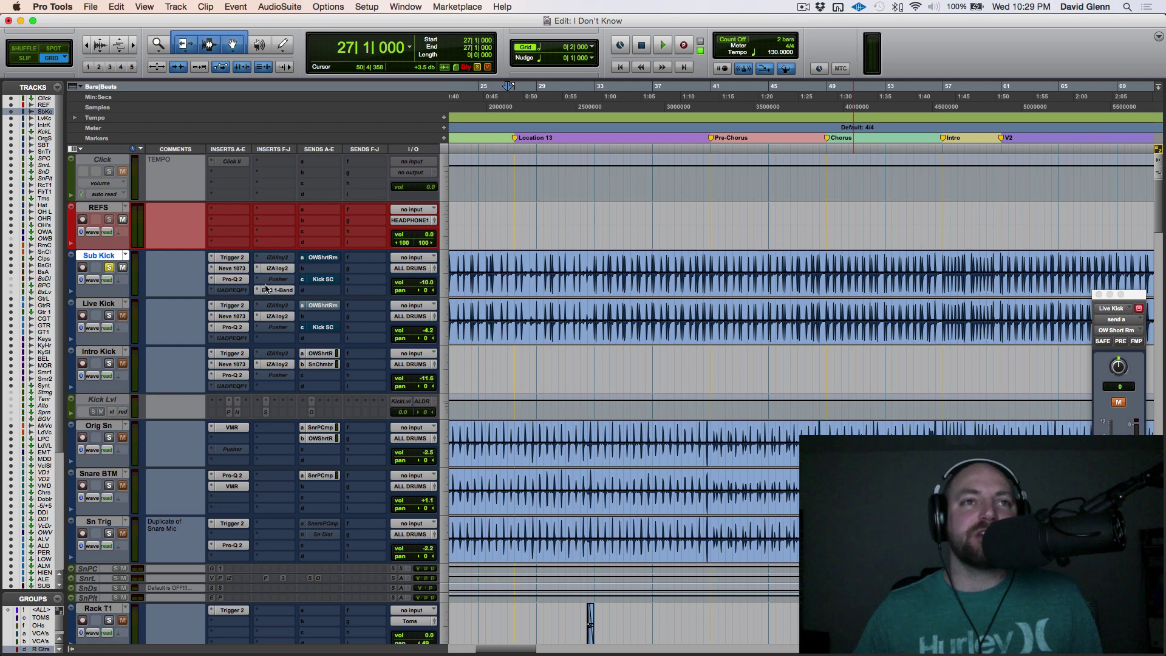
pyautogui.press('space')
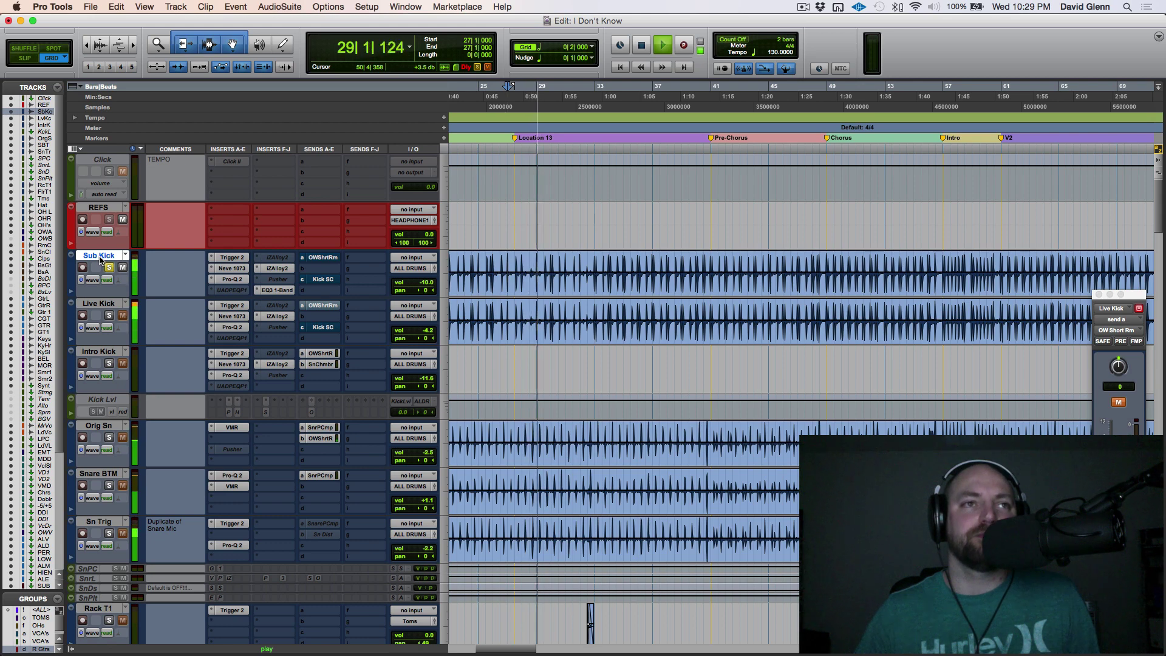
pyautogui.press('space')
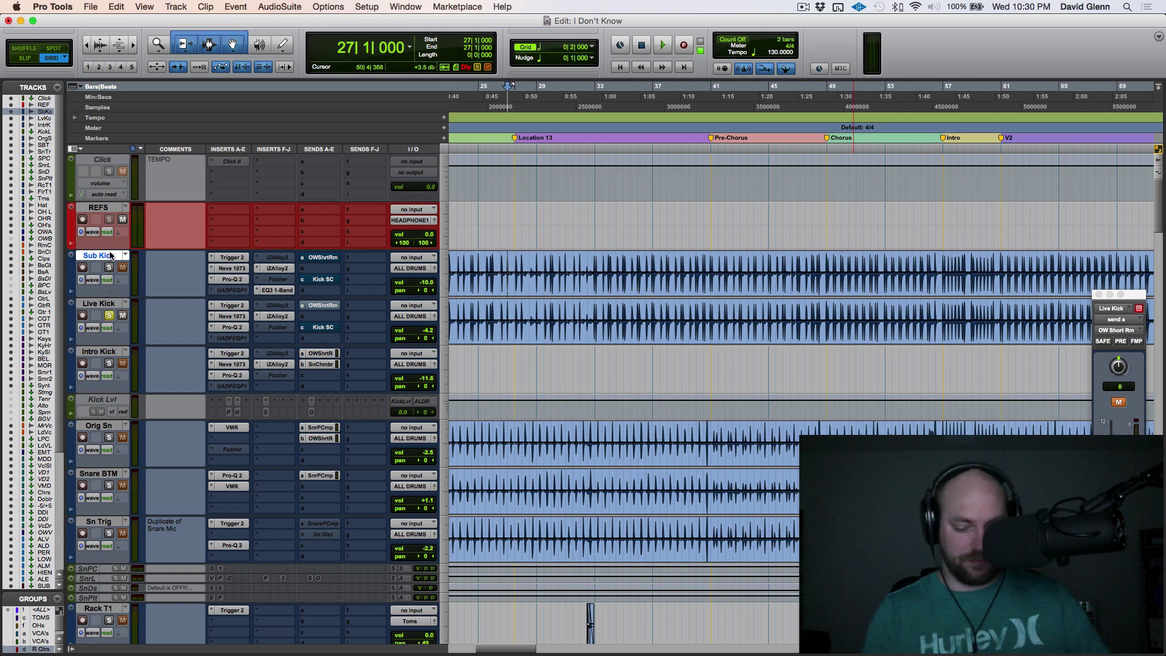
pyautogui.press('space')
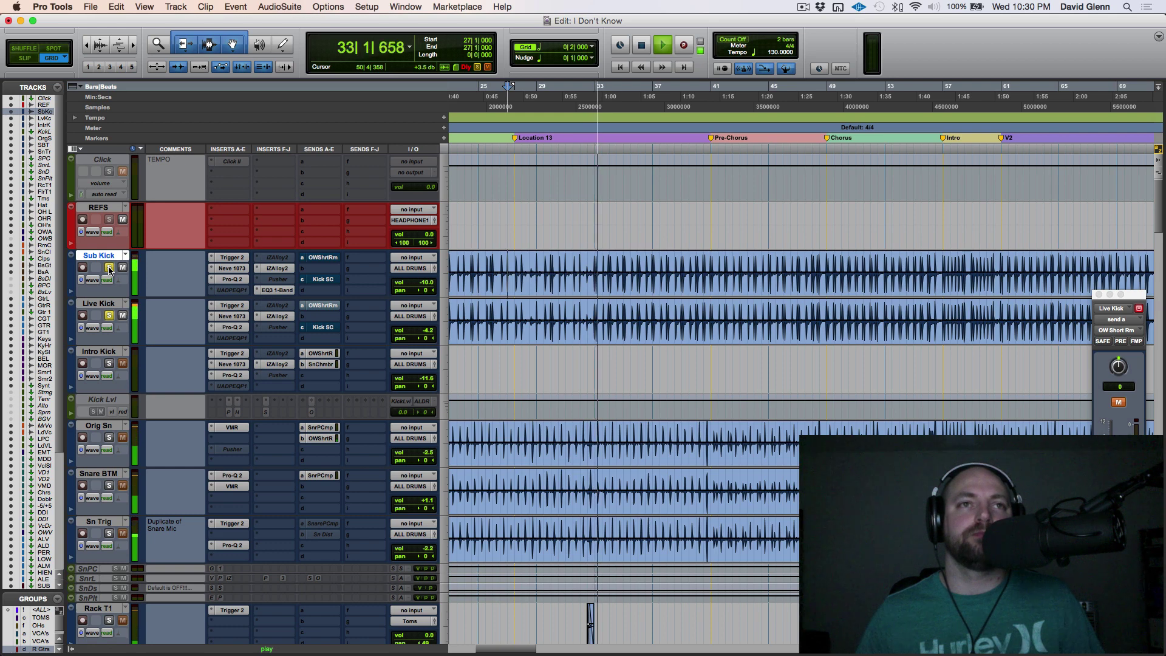
pyautogui.press('space')
# Compare Sub Kick's EQ3 1-Band phase inversion off and on during playback, leave it inverted, and close the plug-in
pyautogui.click(272, 290)
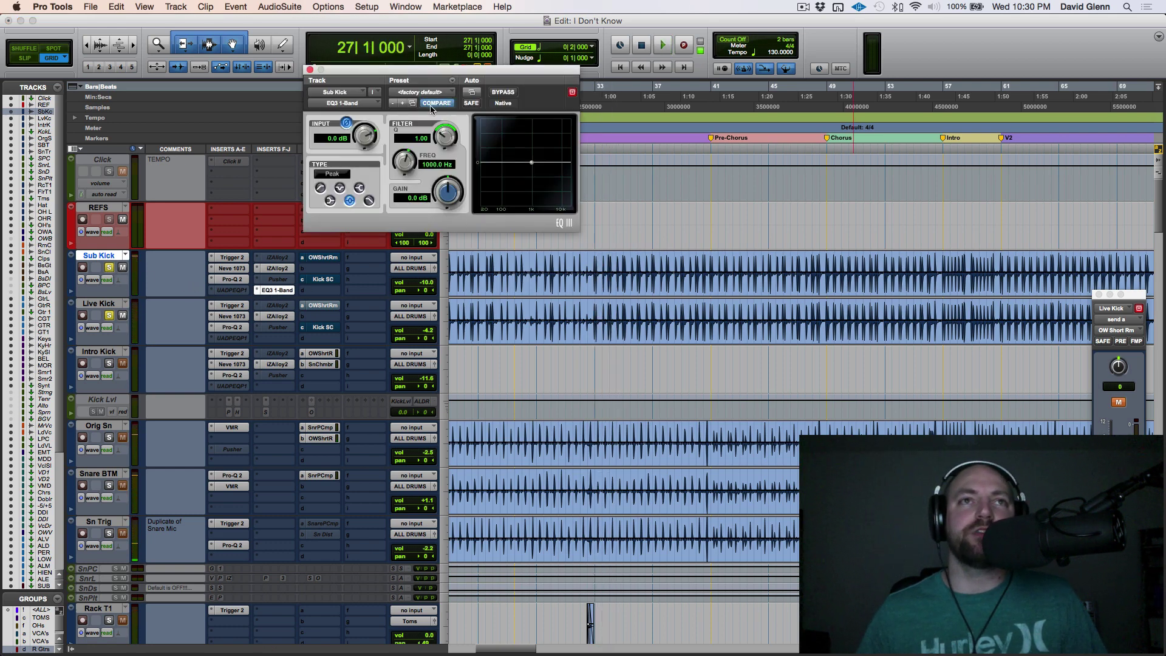
pyautogui.click(347, 124)
pyautogui.press('space')
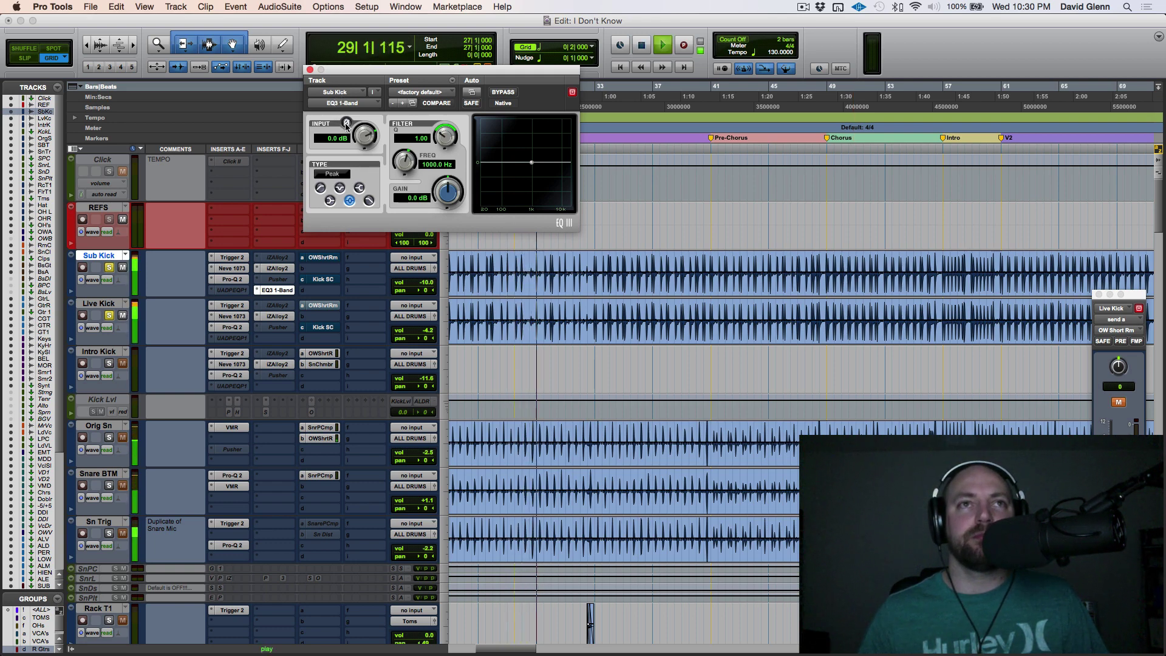
pyautogui.click(347, 124)
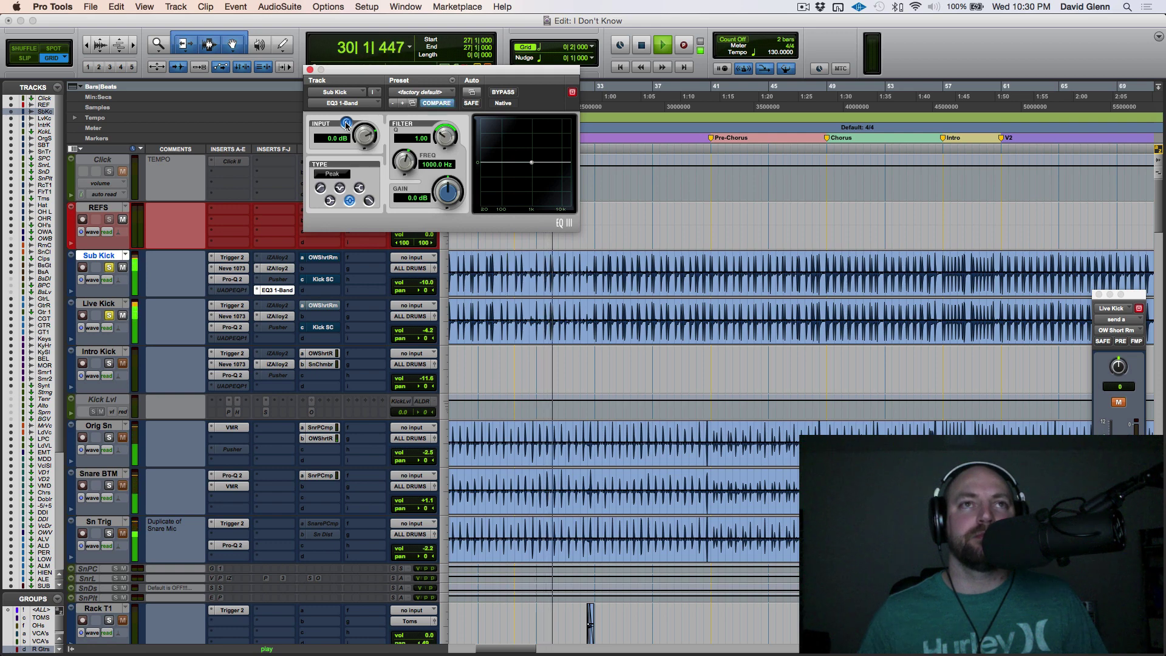
pyautogui.press('space')
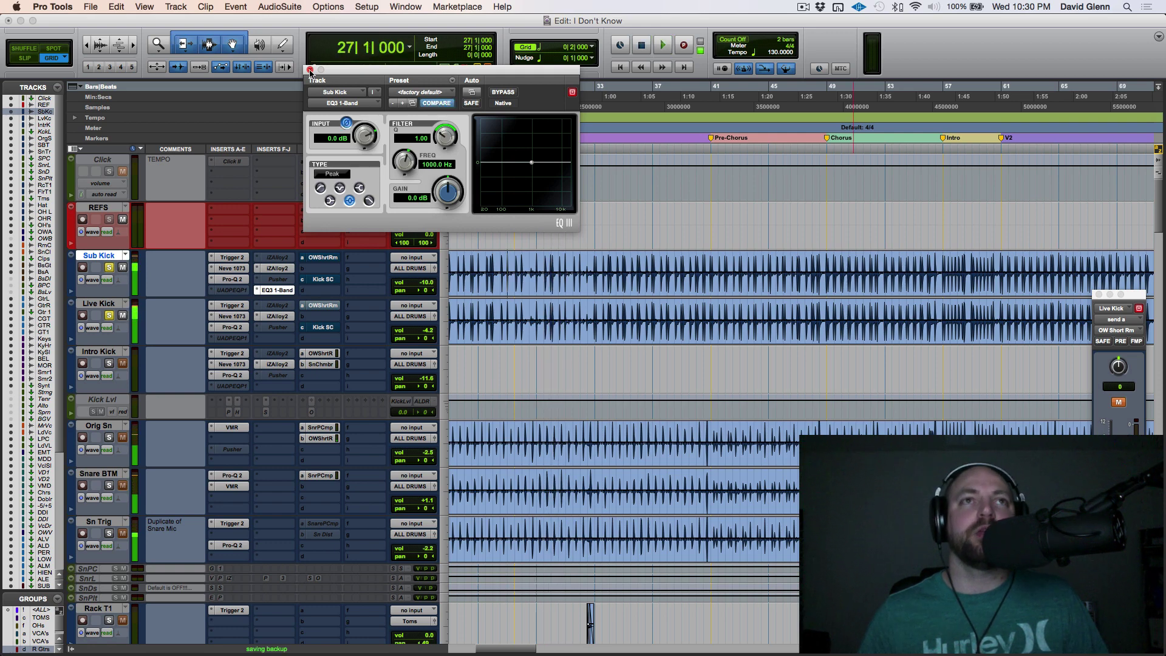
pyautogui.click(310, 71)
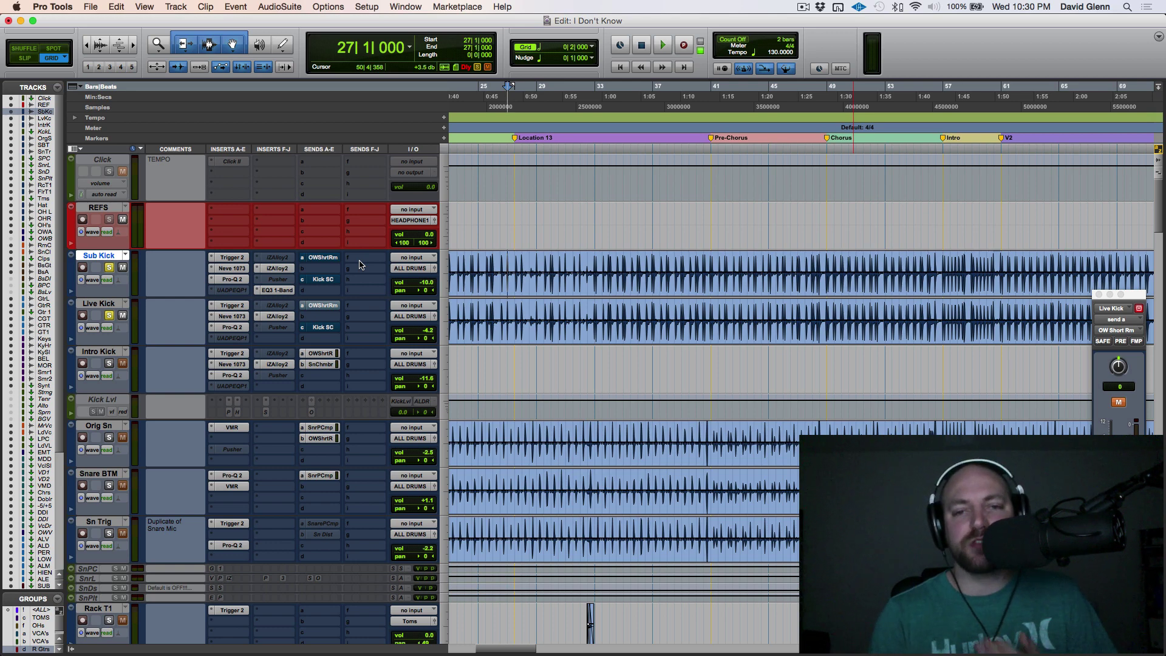
# Activate the OW Short Rm sends on Sub Kick and Live Kick and open Live Kick's send controls
pyautogui.click(325, 258)
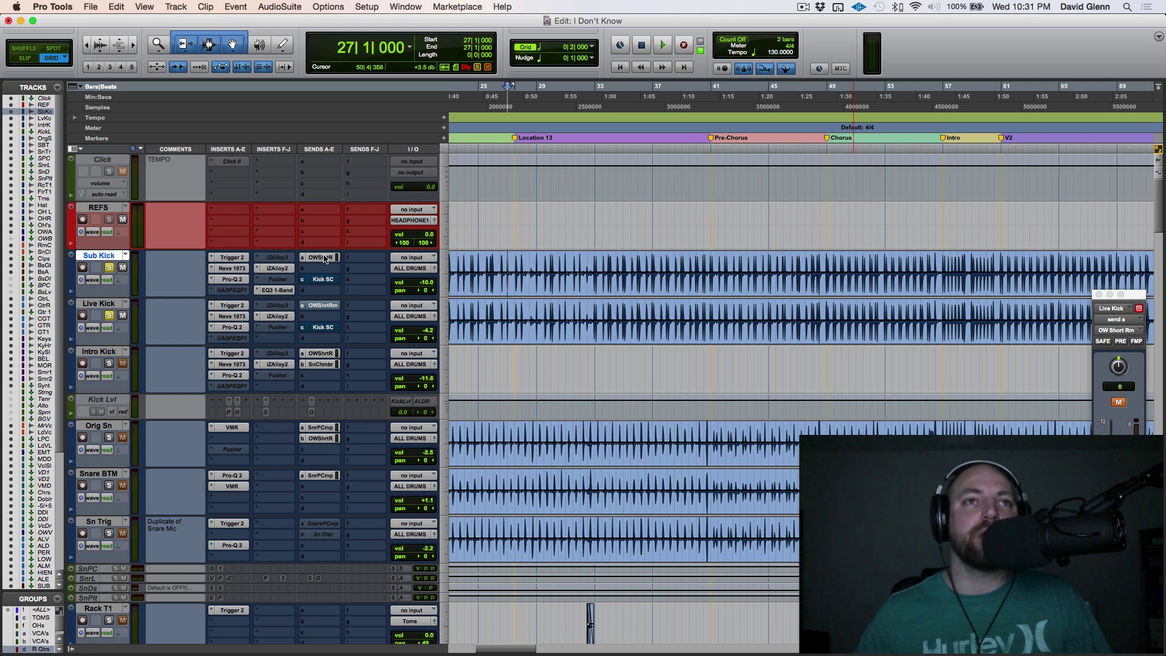
pyautogui.click(322, 306)
pyautogui.click(322, 308)
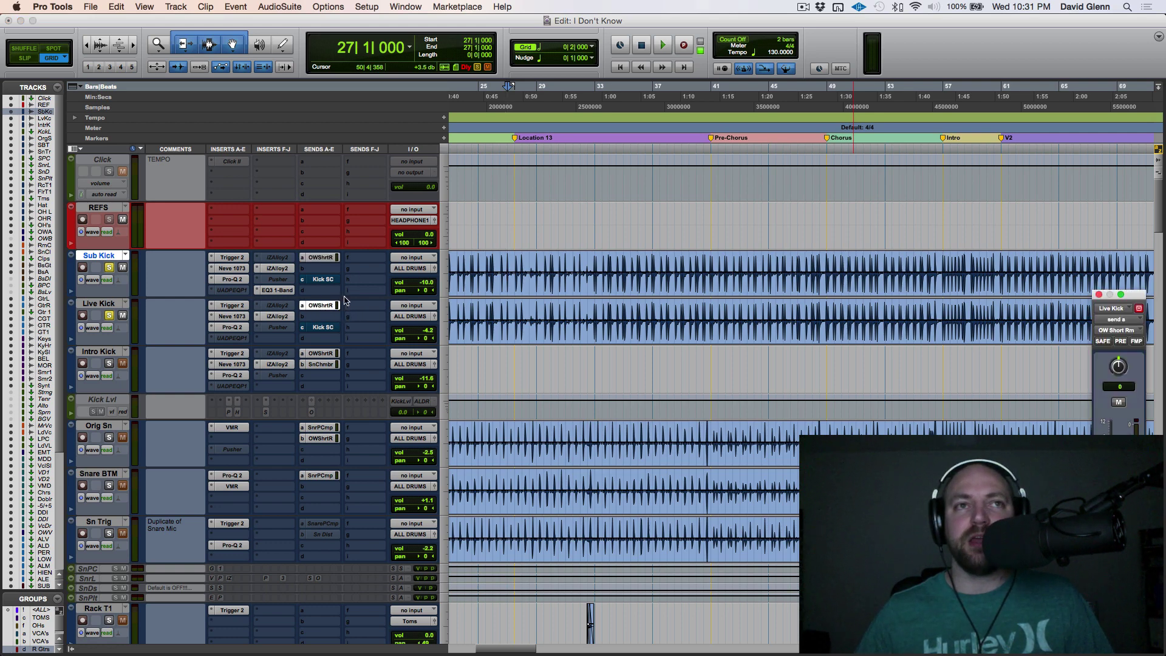
pyautogui.click(319, 258)
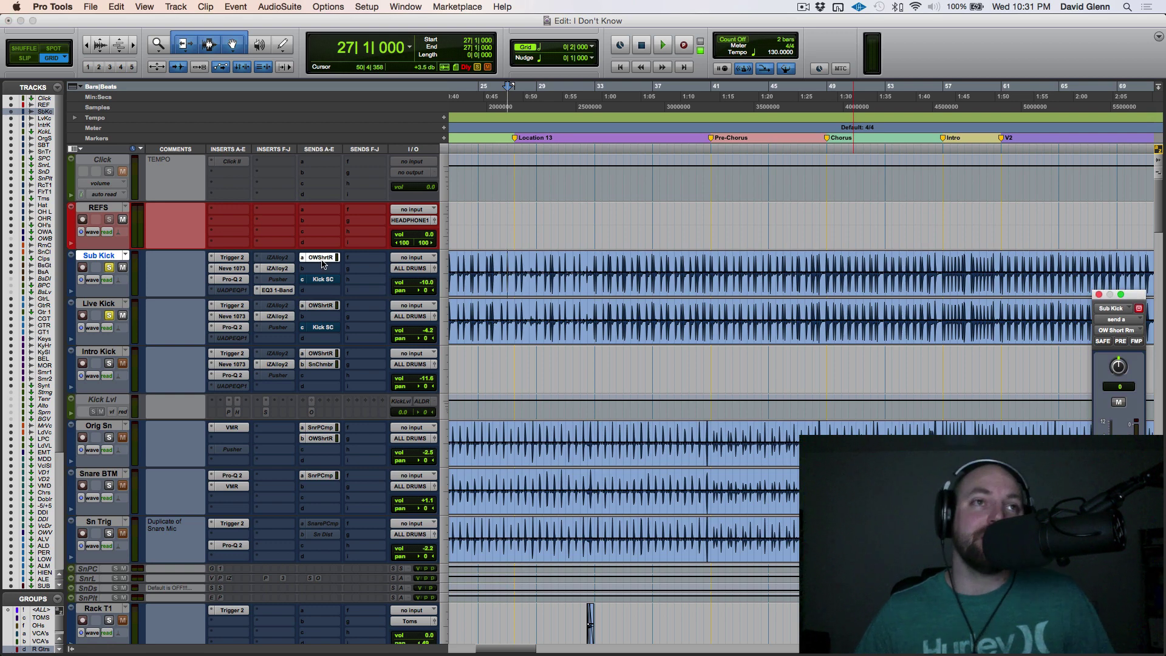
pyautogui.click(317, 307)
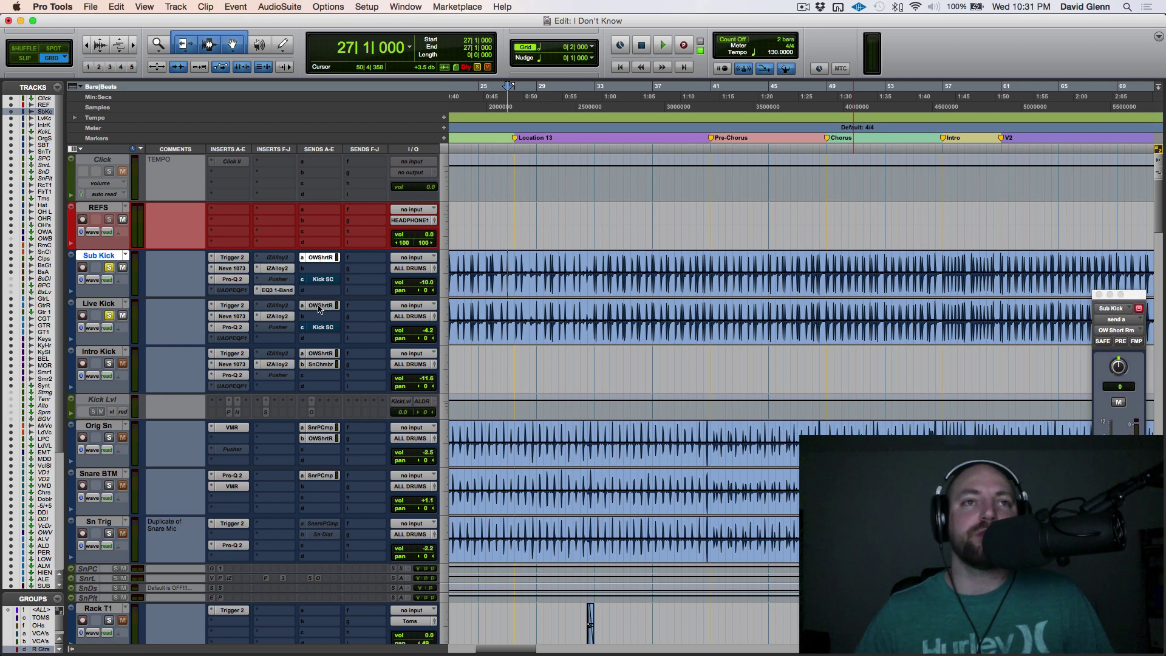
pyautogui.click(108, 303)
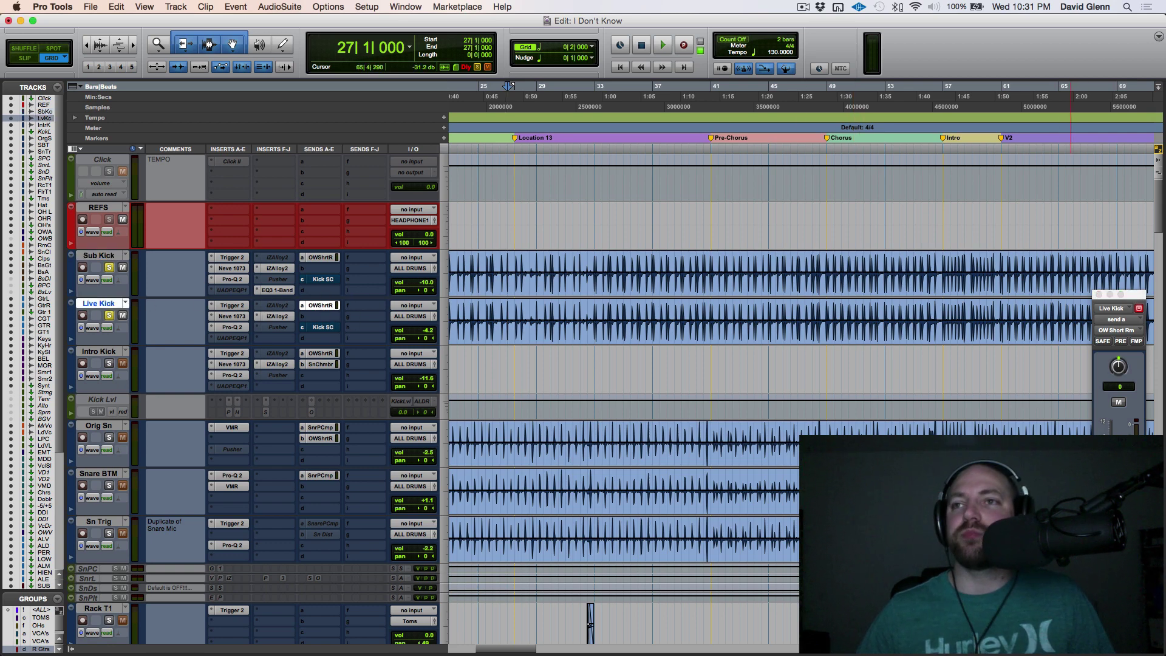
# Play both soloed kicks from bar 27 and compare Live Kick's OW Short Rm send muted and unmuted
pyautogui.click(1118, 402)
pyautogui.press('space')
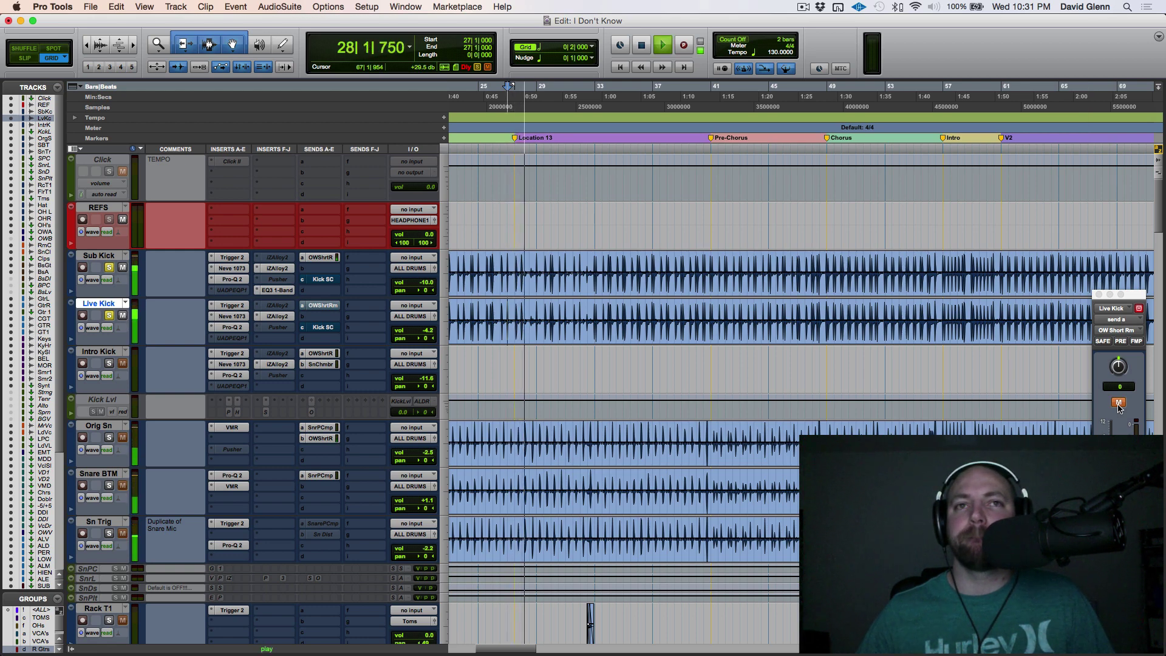
pyautogui.click(1118, 402)
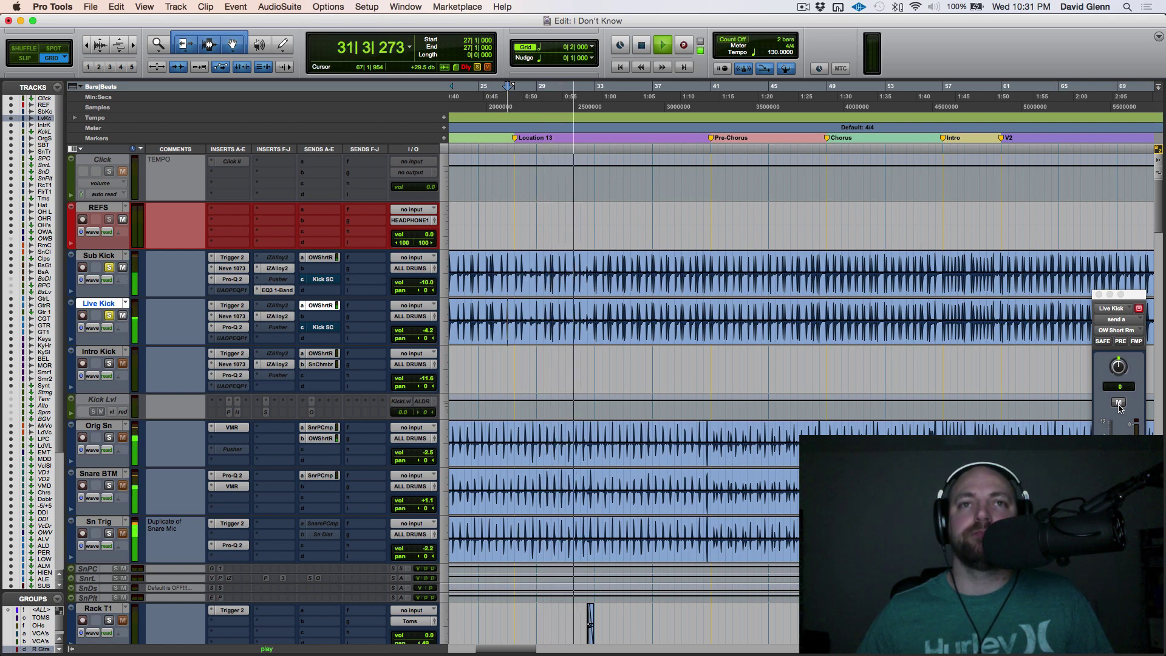
pyautogui.press('space')
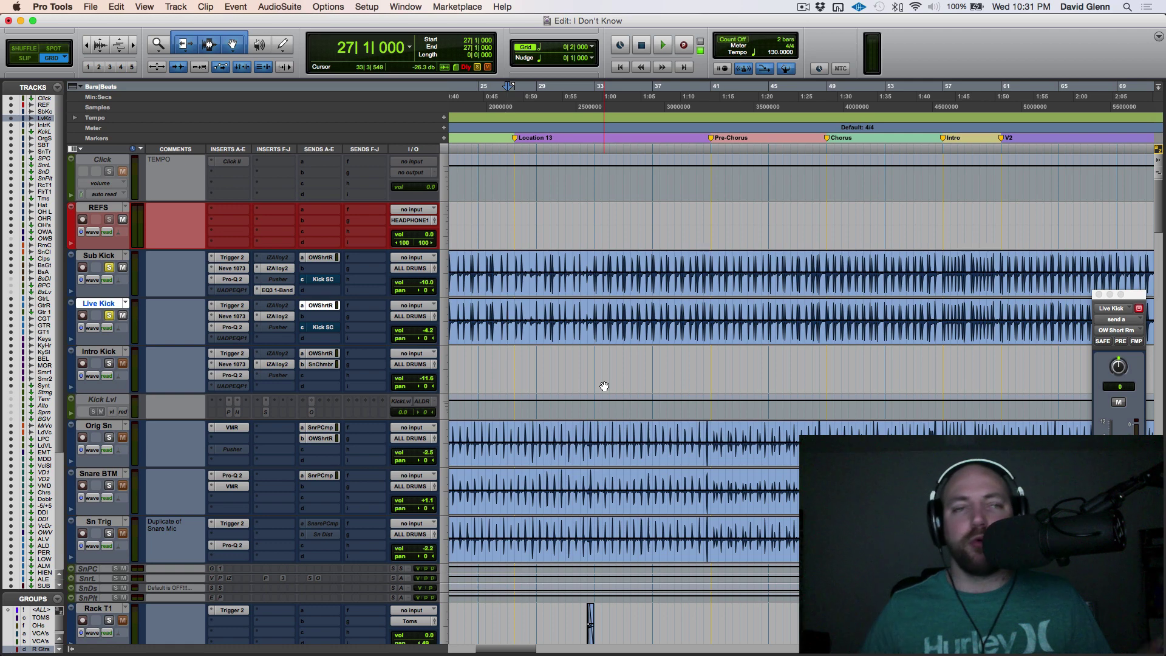
# Clear the Live Kick and Sub Kick solos and activate the Kick SC send on both tracks
pyautogui.click(109, 315)
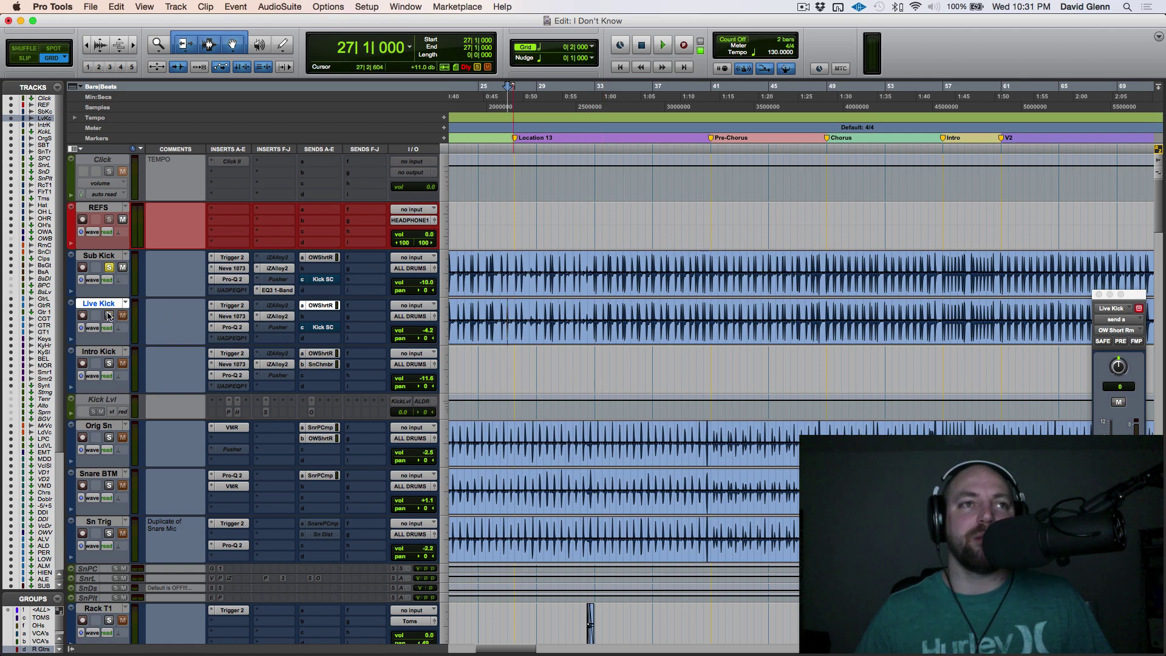
pyautogui.click(108, 268)
pyautogui.click(328, 328)
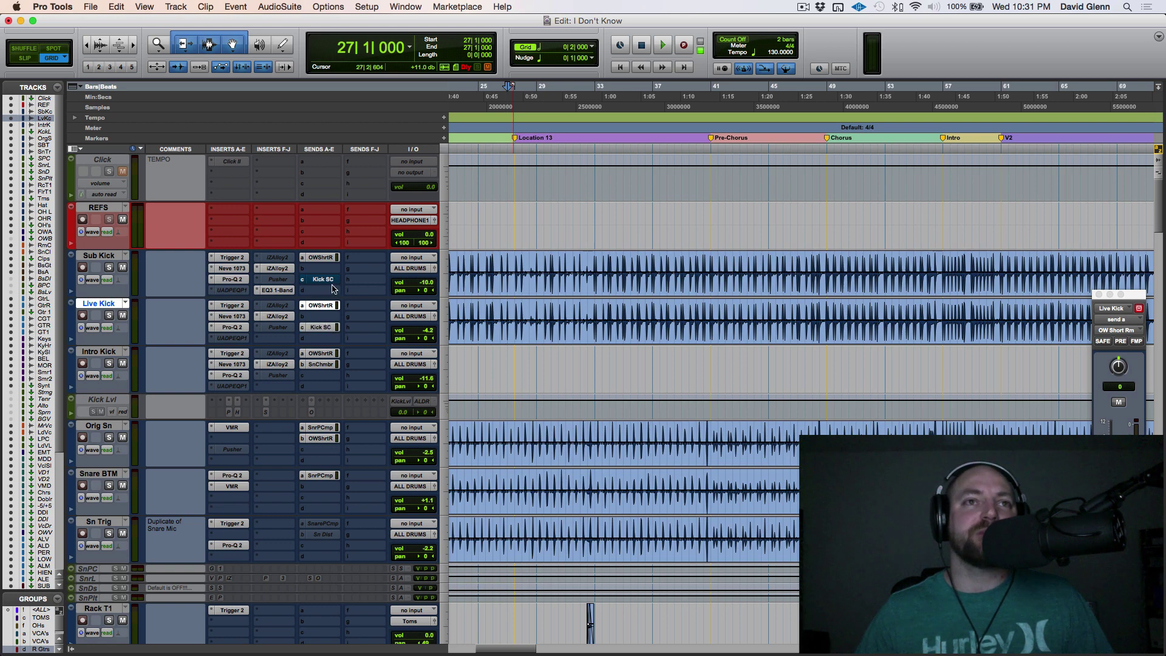
pyautogui.click(324, 281)
pyautogui.click(94, 308)
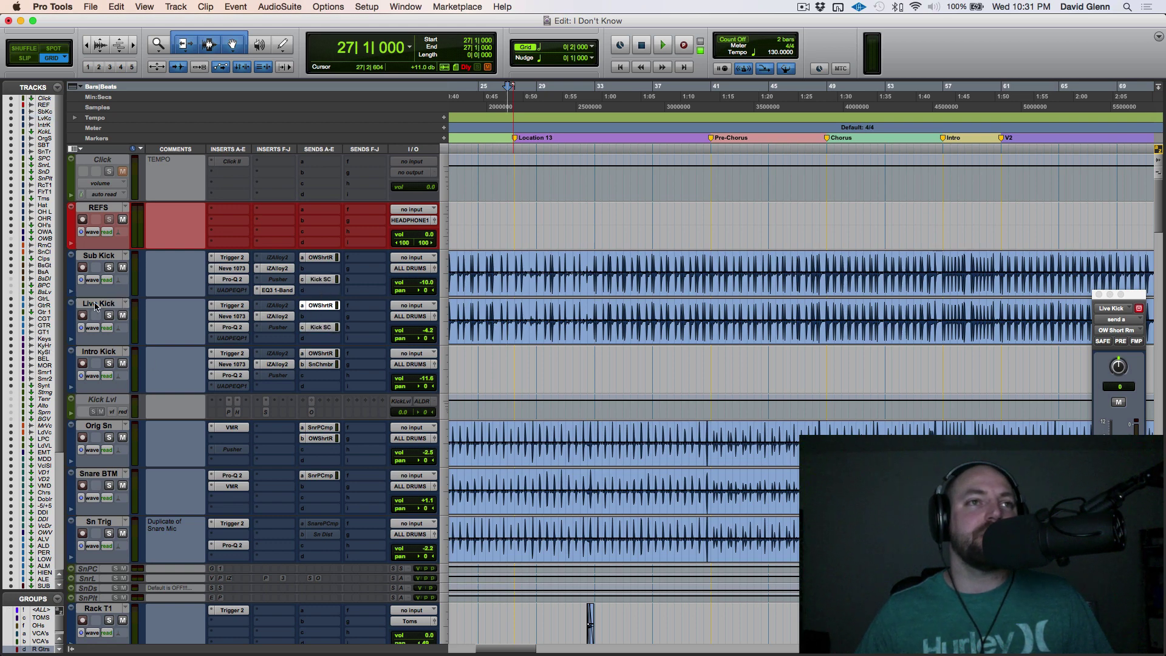
pyautogui.click(96, 307)
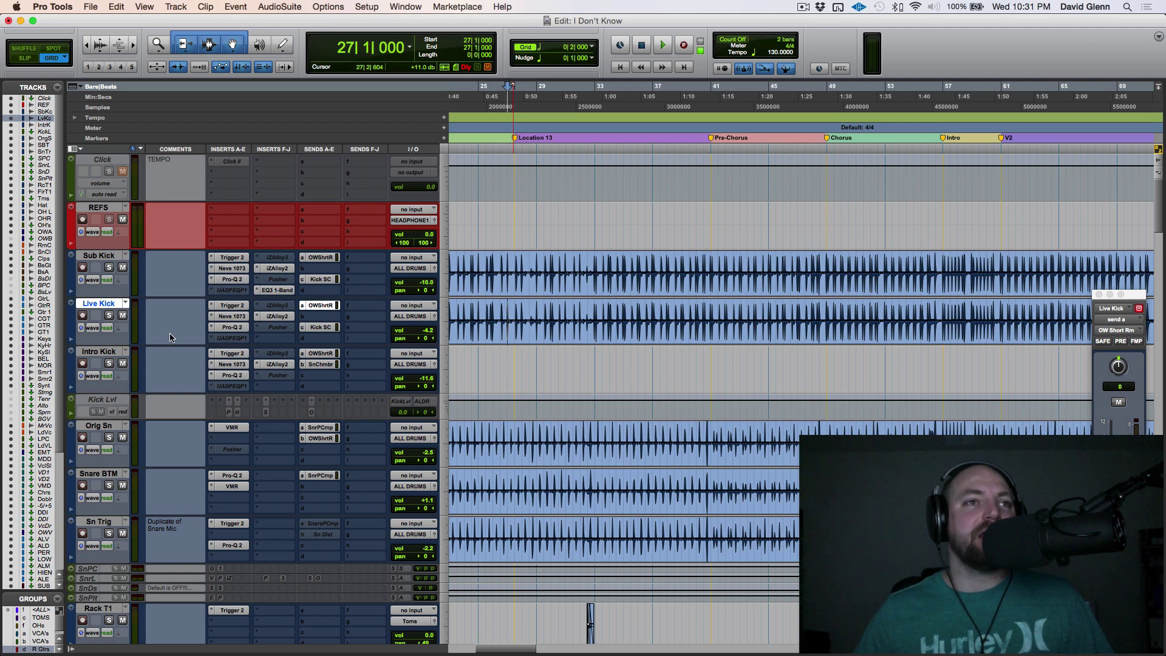
# Select the OWA Drums track and unmute it
pyautogui.scroll(-12, 170, 338)
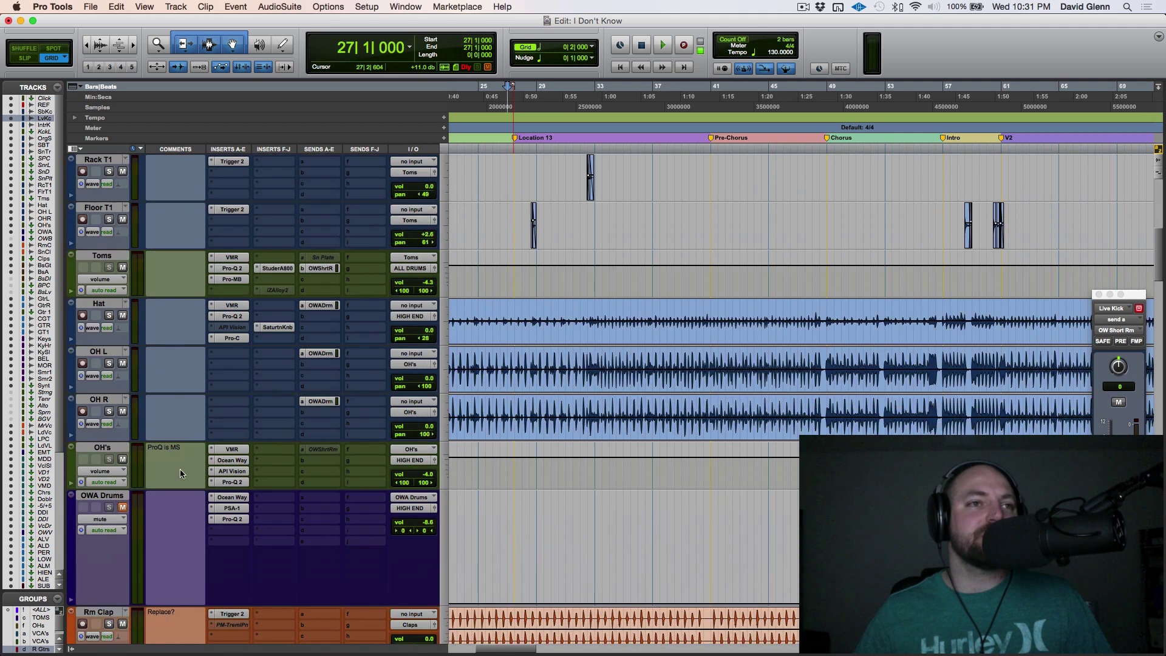
pyautogui.click(104, 496)
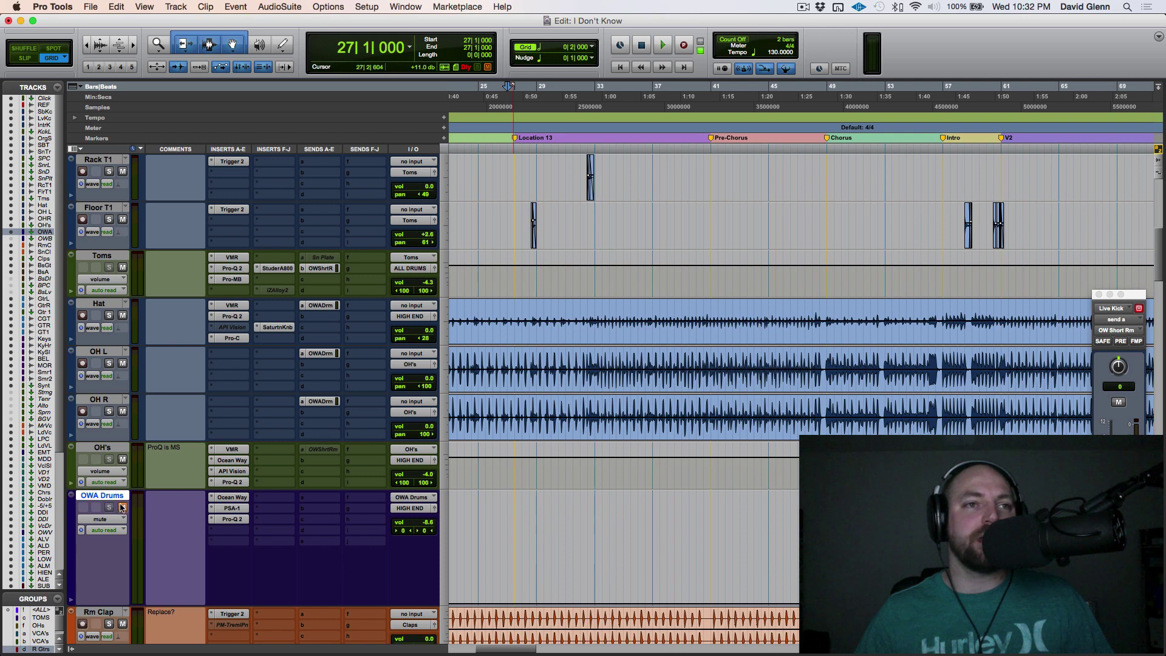
pyautogui.click(122, 507)
# Inspect the Ocean Way, SansAmp PSA-1 and Pro-Q 2 inserts on OWA Drums, then close the plug-in window
pyautogui.click(236, 498)
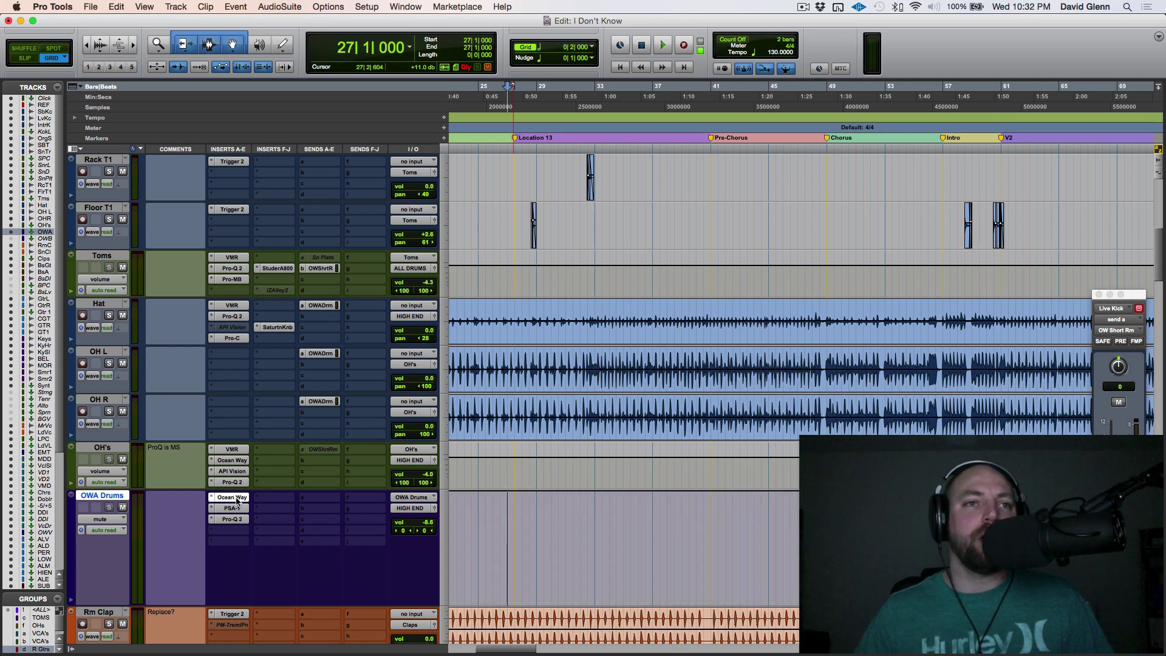
pyautogui.click(231, 508)
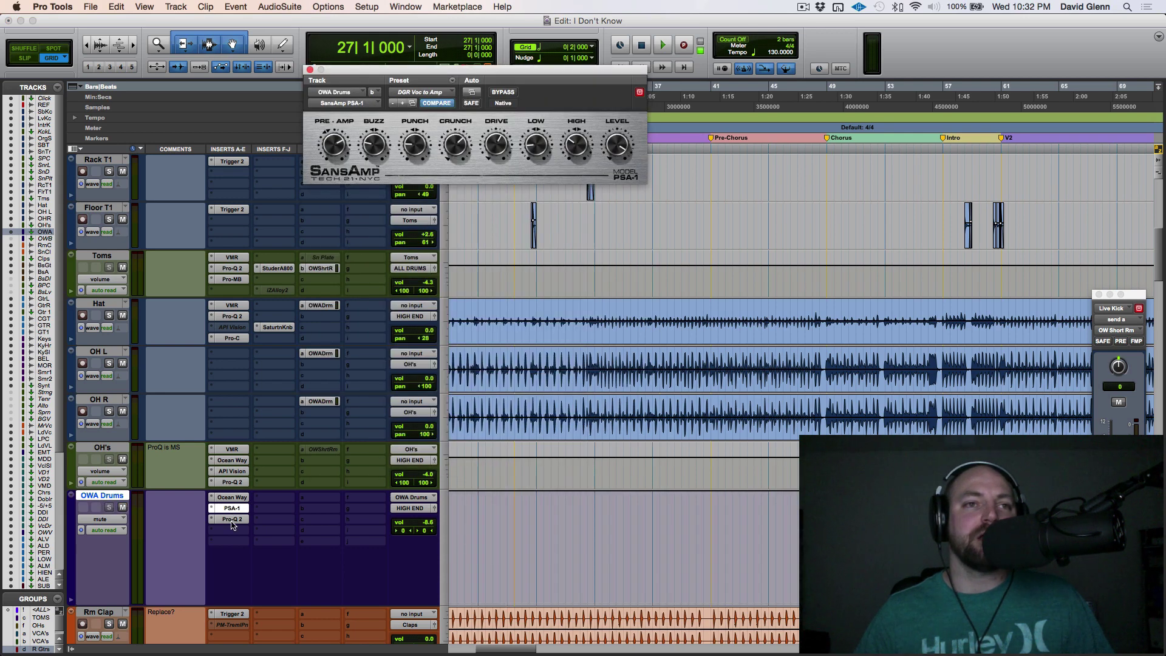
pyautogui.click(232, 519)
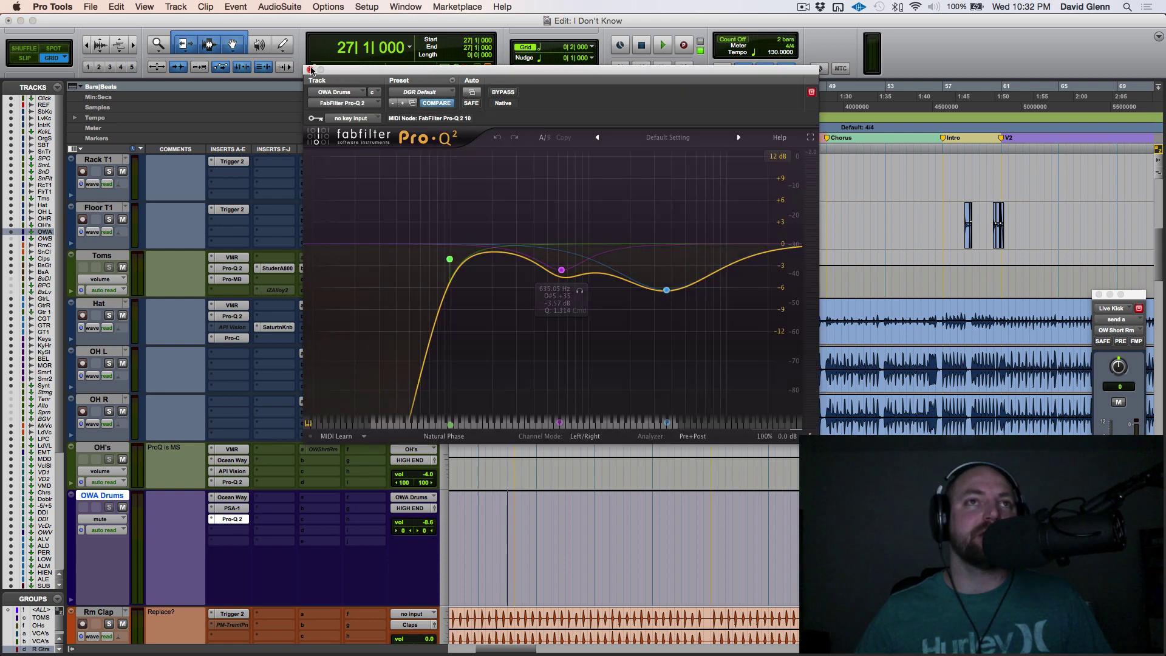
pyautogui.click(310, 70)
# Solo Live Kick and Sub Kick and compare OWA Drums muted and unmuted during playback from bar 27, leaving it unmuted
pyautogui.scroll(10, 187, 345)
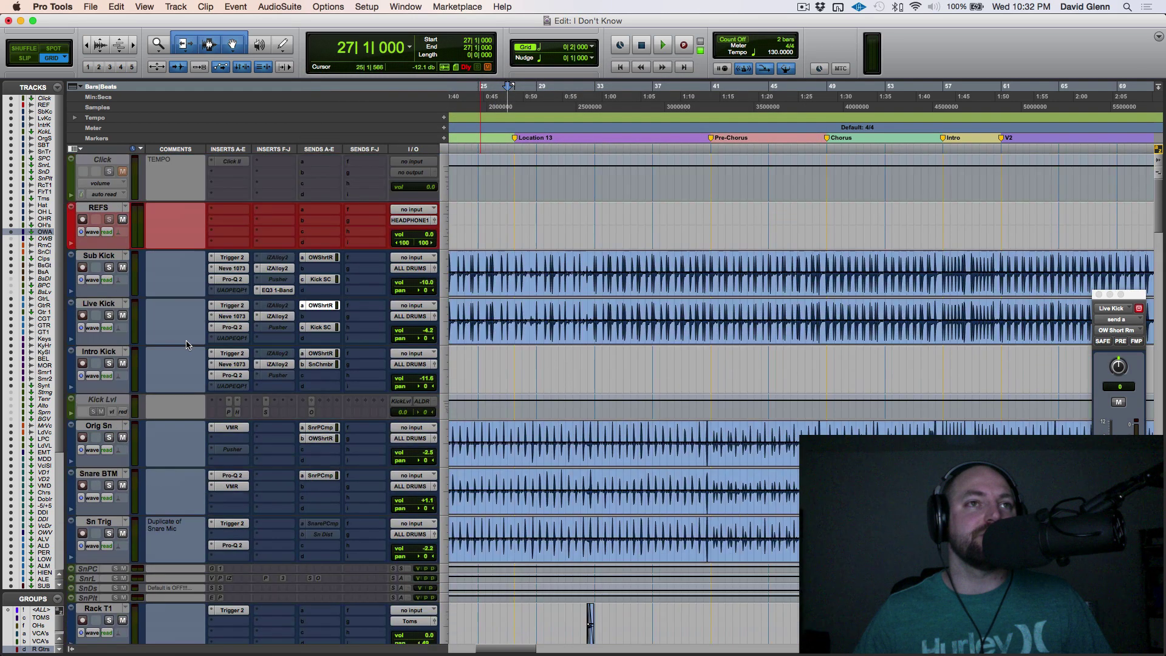
pyautogui.click(109, 316)
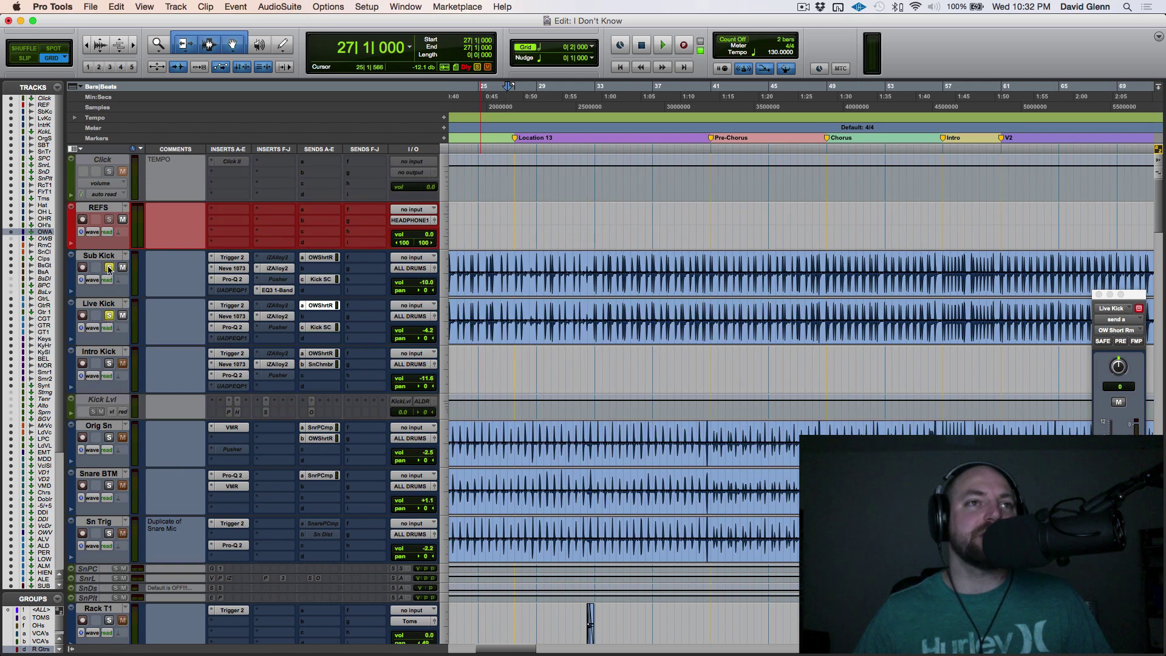
pyautogui.click(106, 352)
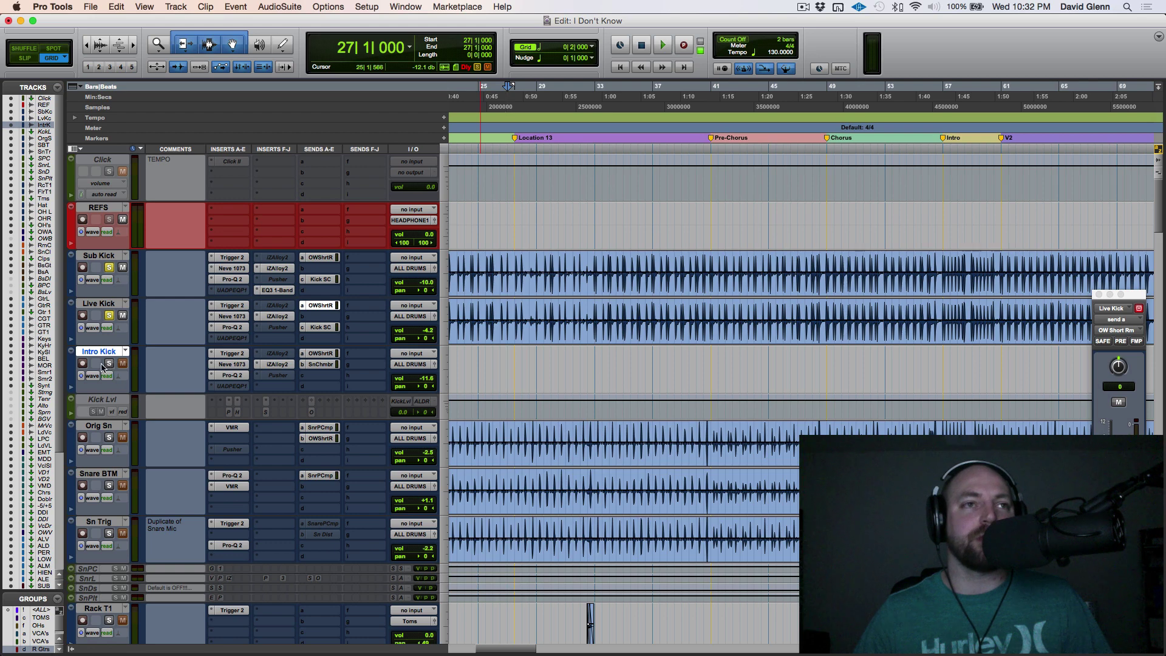
pyautogui.press('space')
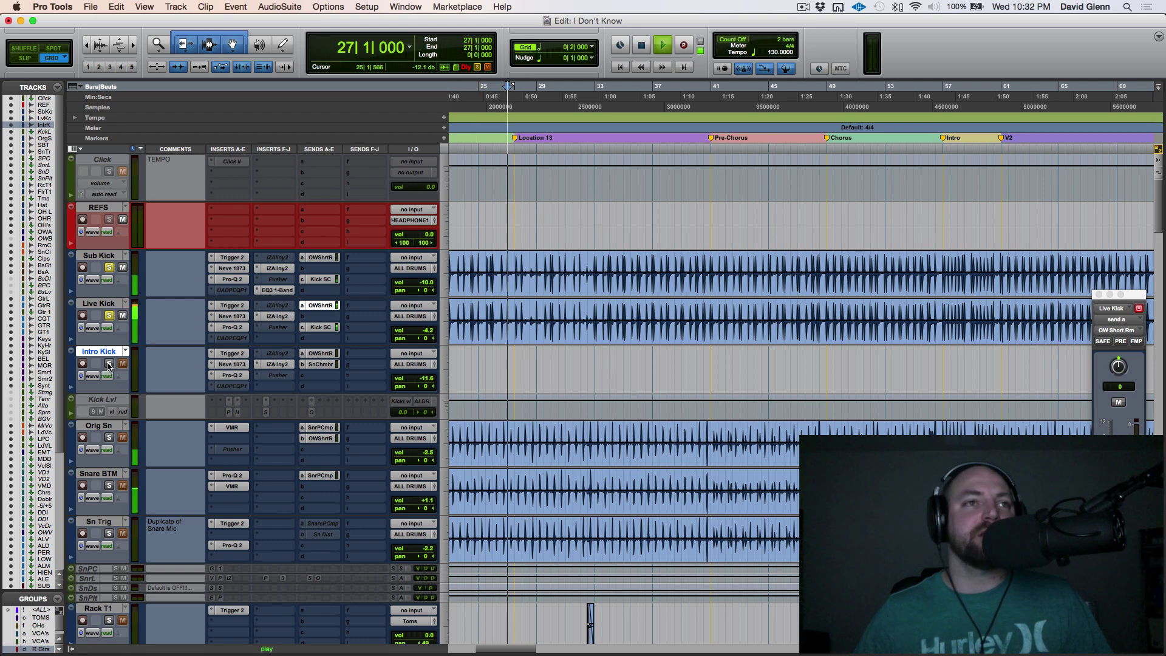
pyautogui.scroll(-10, 109, 365)
pyautogui.scroll(-5, 109, 365)
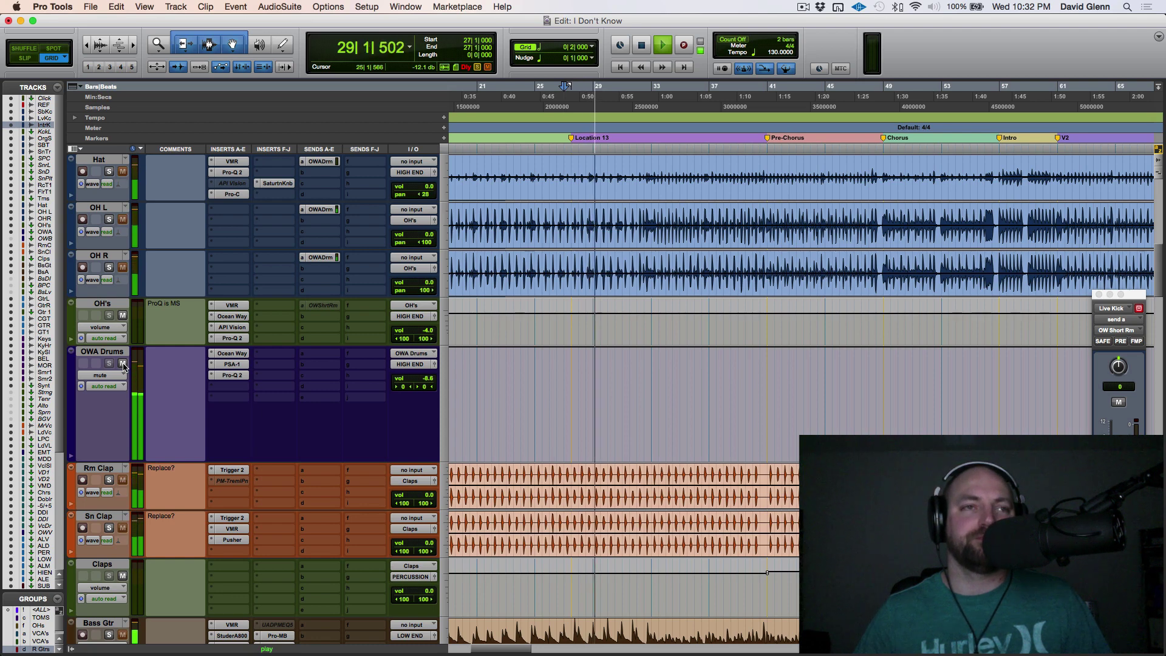
pyautogui.click(123, 364)
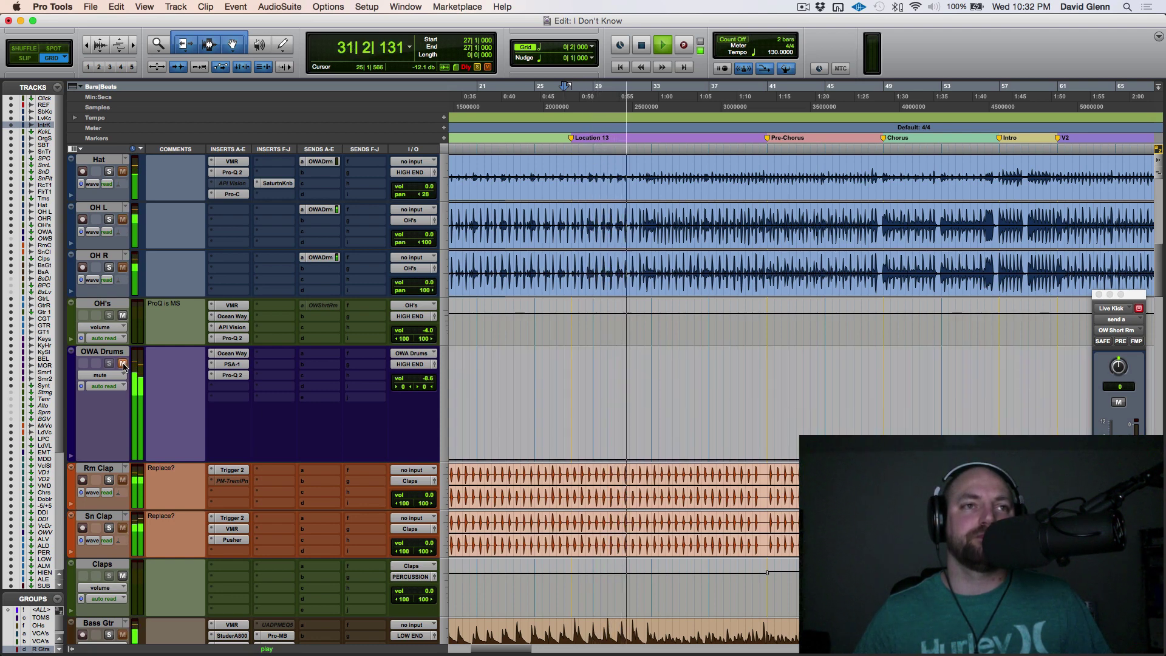
pyautogui.press('space')
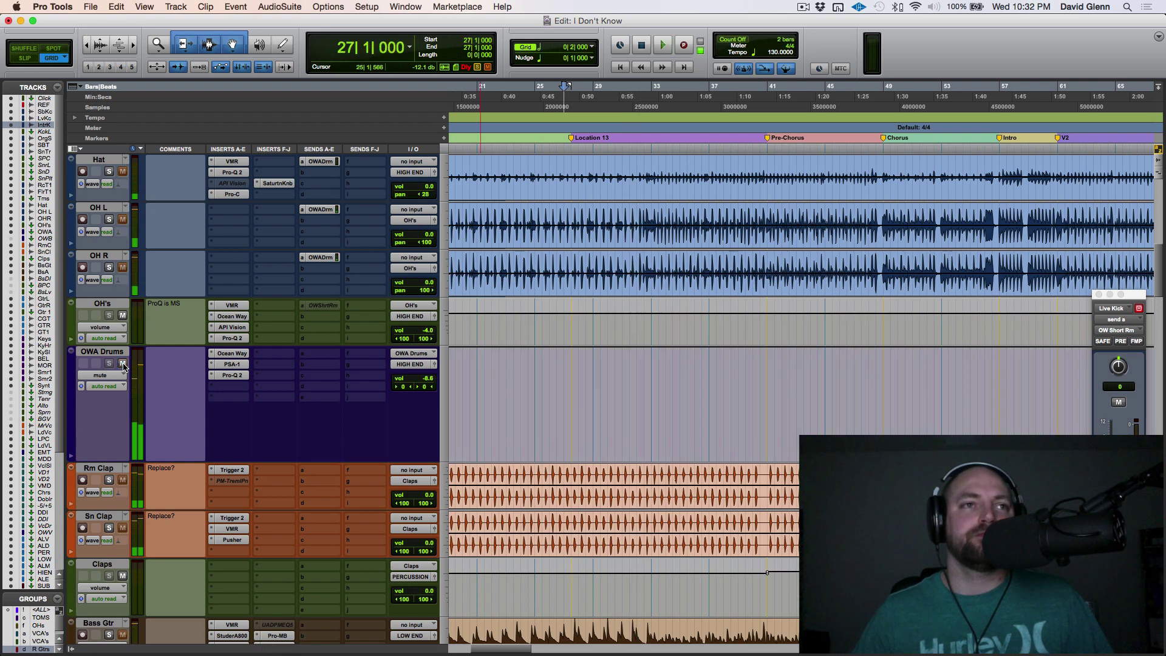
# Clear the kick solos and select the Intro Kick track
pyautogui.scroll(10, 112, 326)
pyautogui.scroll(2, 112, 327)
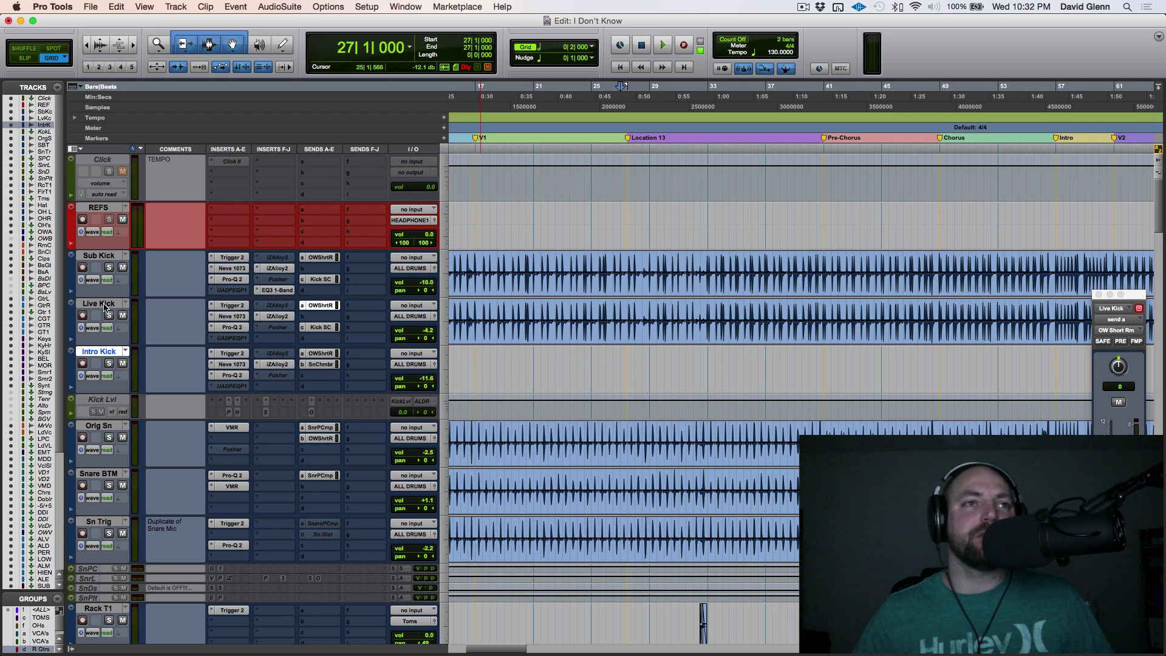
pyautogui.click(105, 305)
pyautogui.click(103, 352)
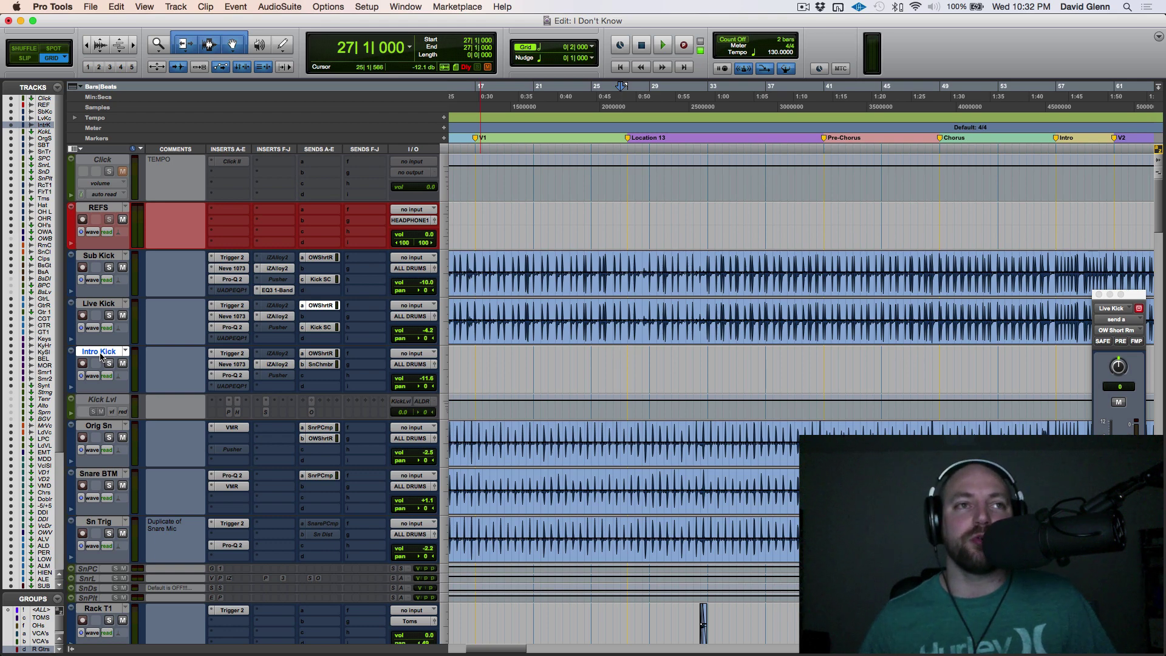
pyautogui.click(100, 354)
pyautogui.click(101, 356)
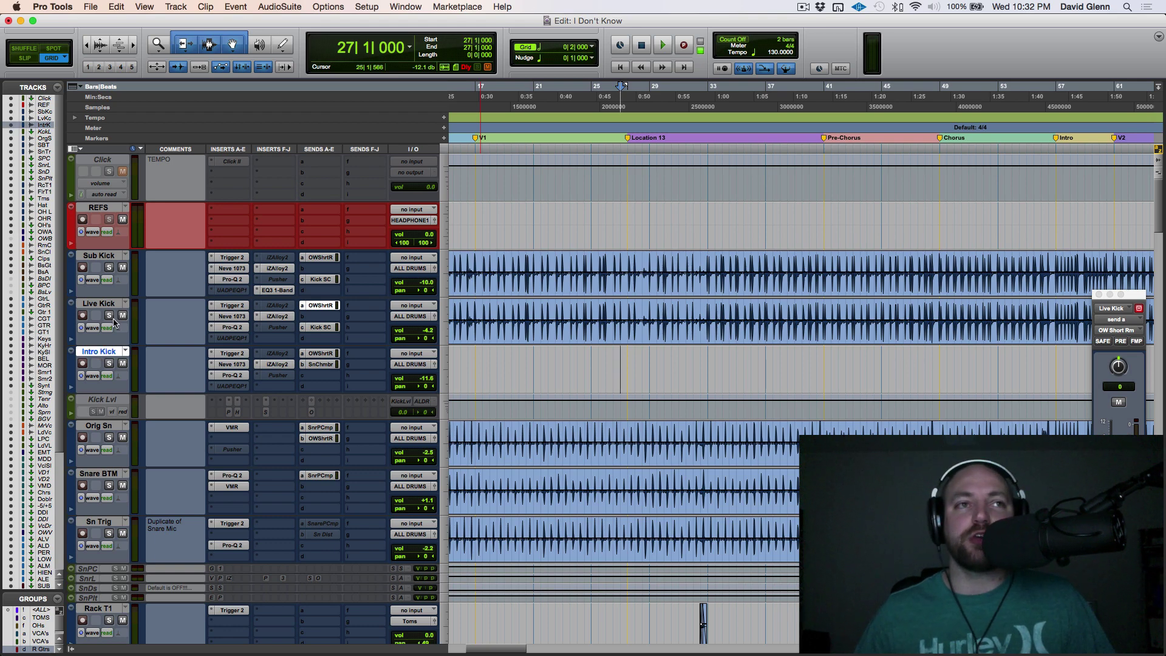